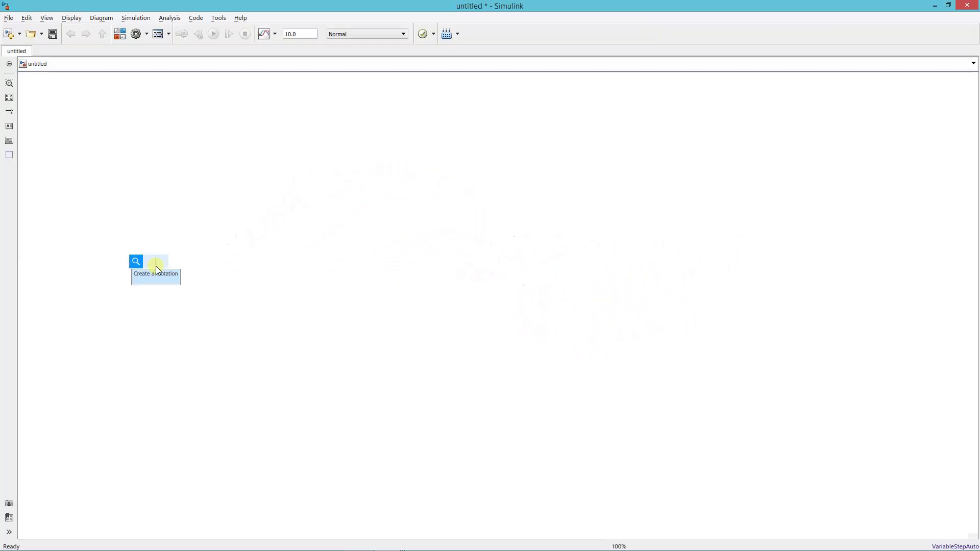
Insert a PV Array block with the 'va' quick search and nudge it right.
type("v arra")
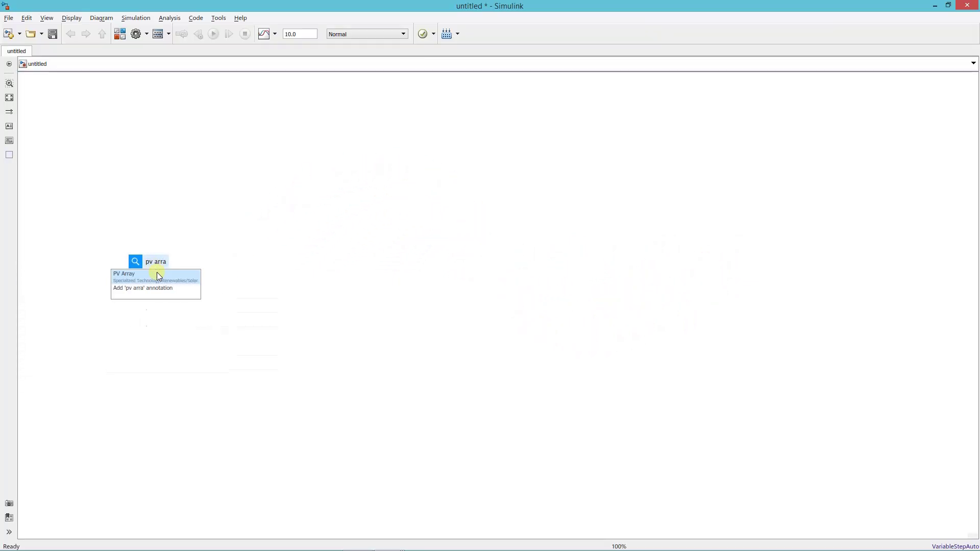
left_click(157, 274)
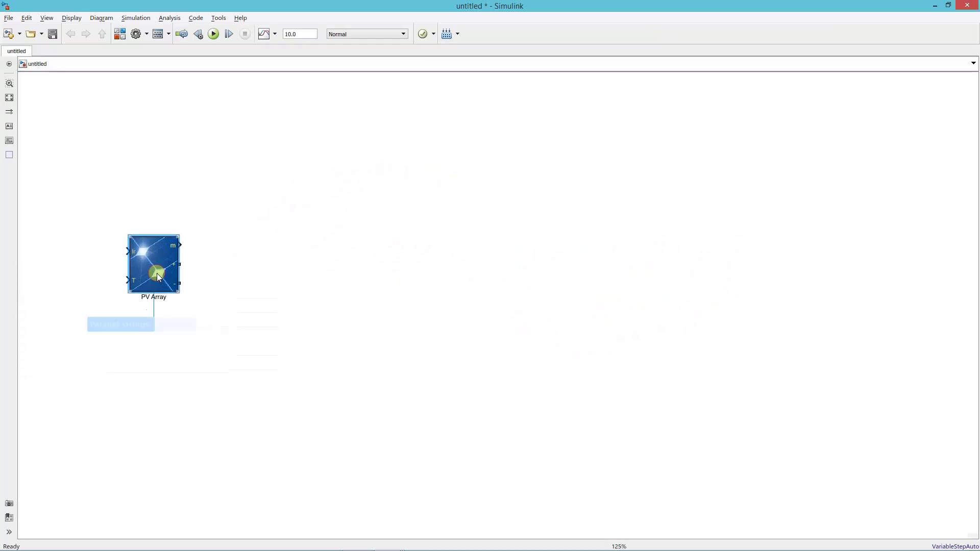
left_click_drag(157, 276, 171, 269)
Set the PV Array to 1 parallel string and 1 series-connected module.
double_click(171, 269)
double_click(285, 235)
type("1")
double_click(327, 259)
type("1")
Plot the array's I-V and P-V curves at 25 deg.C for the specified irradiances.
left_click(331, 297)
left_click(321, 312)
left_click(682, 233)
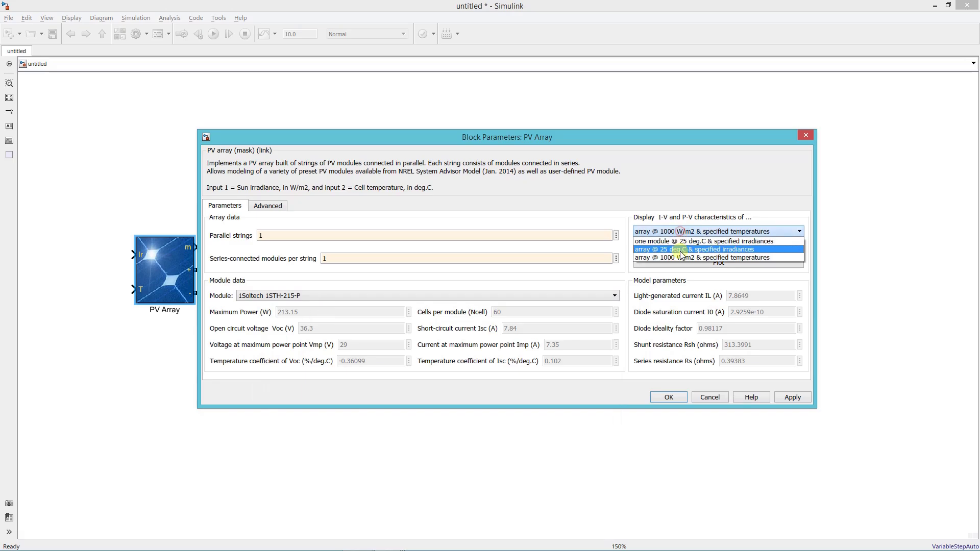
left_click(682, 249)
left_click(709, 262)
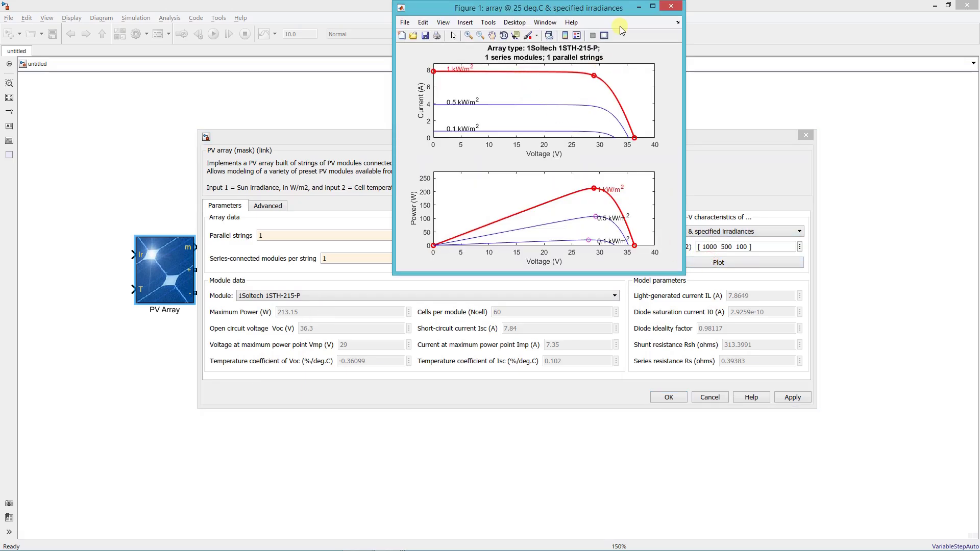
Maximize the curves figure and place datatips on the 213.1 W, 108 W and 20.68 W peaks and the 36.3 V open-circuit point.
left_click(654, 6)
left_click(119, 31)
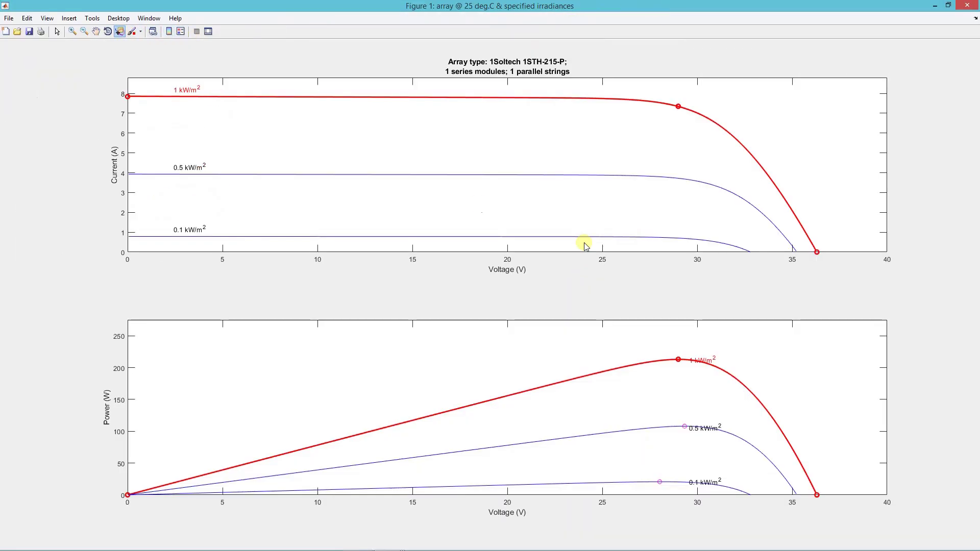
left_click(679, 360)
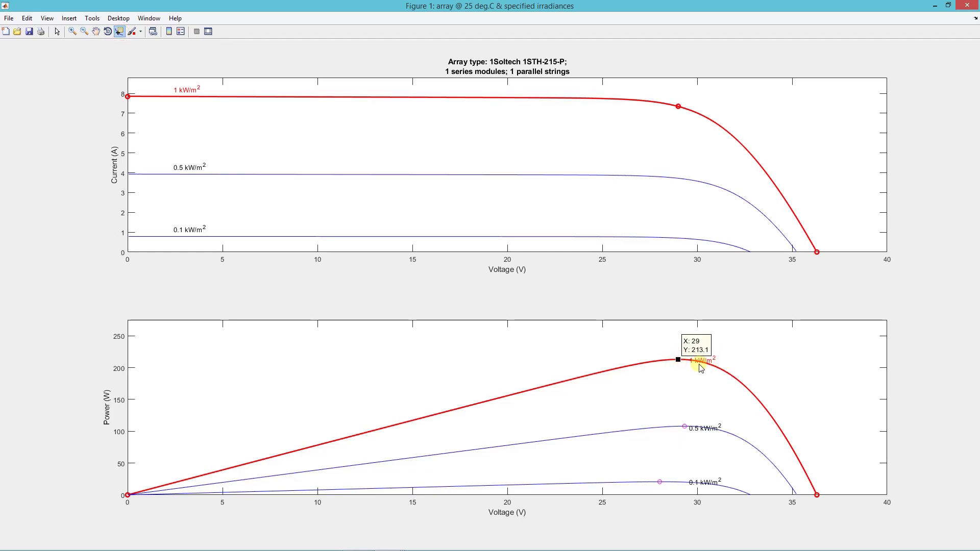
left_click(685, 427)
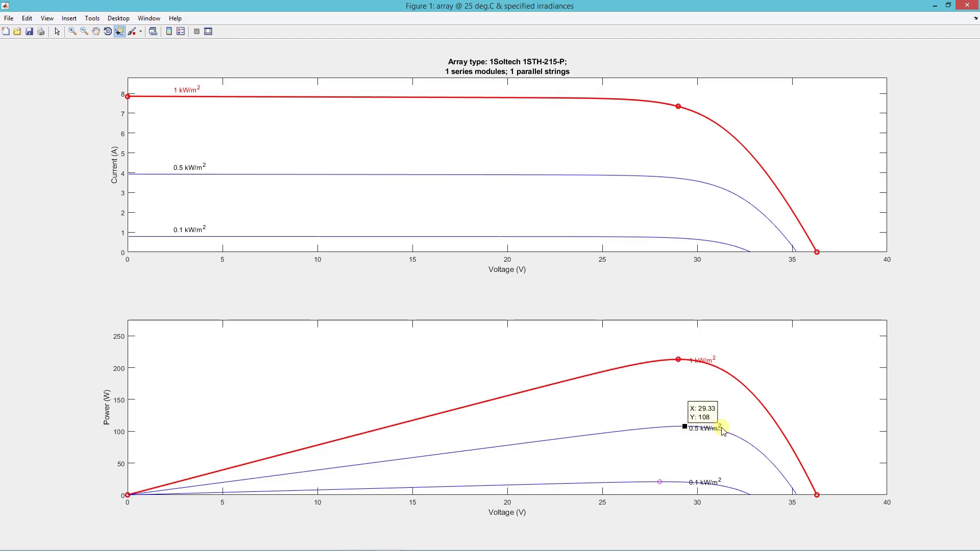
left_click(659, 481)
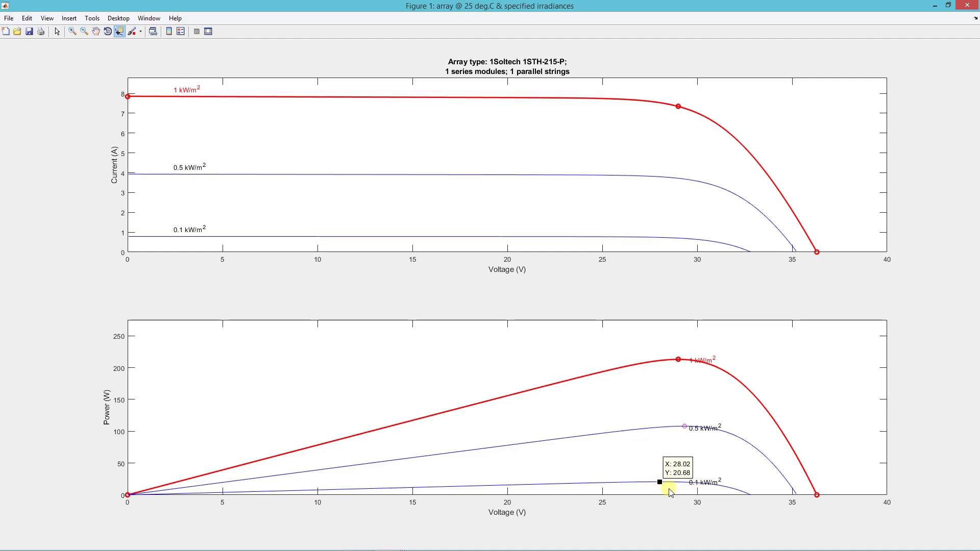
left_click(816, 253)
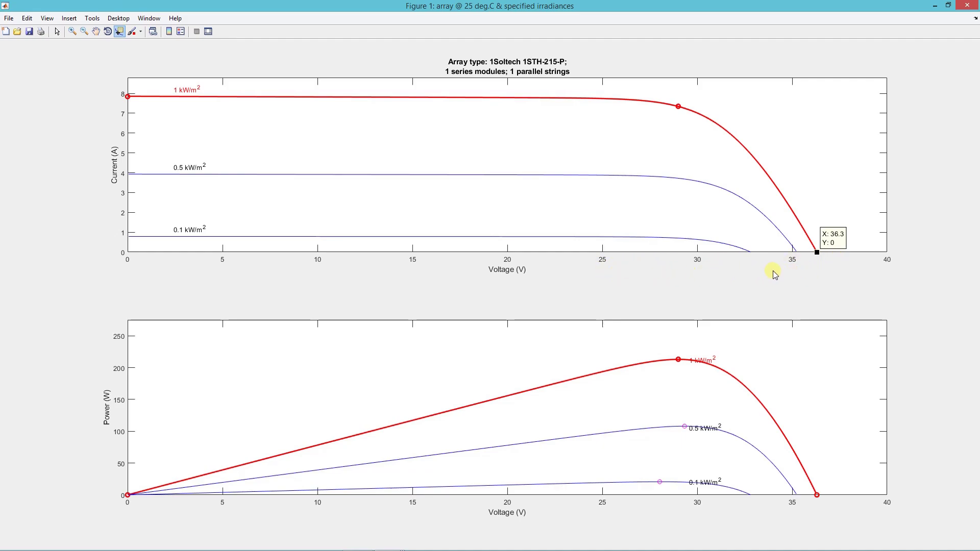
Close the figure and enable 'Break algebraic loop' in the PV Array's Advanced settings.
left_click(965, 9)
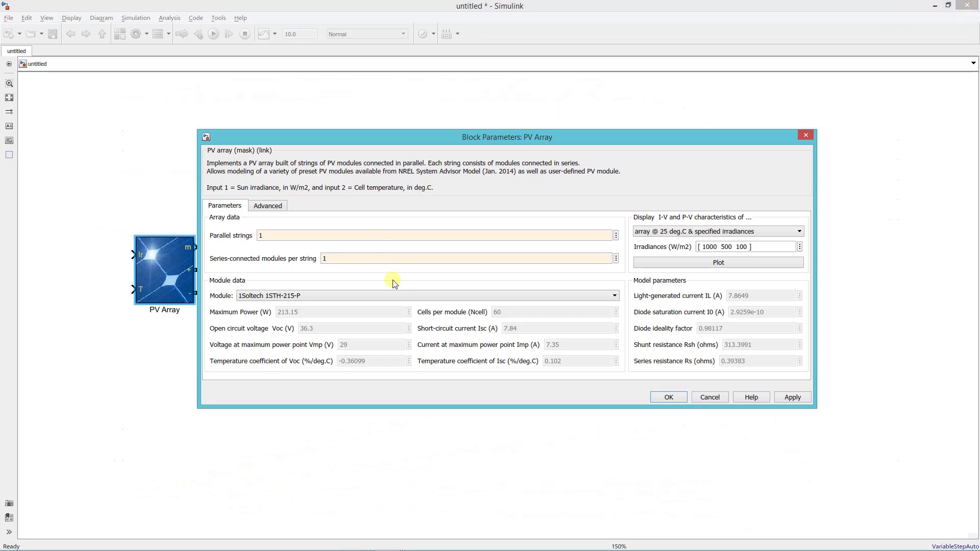
left_click(274, 209)
left_click(208, 218)
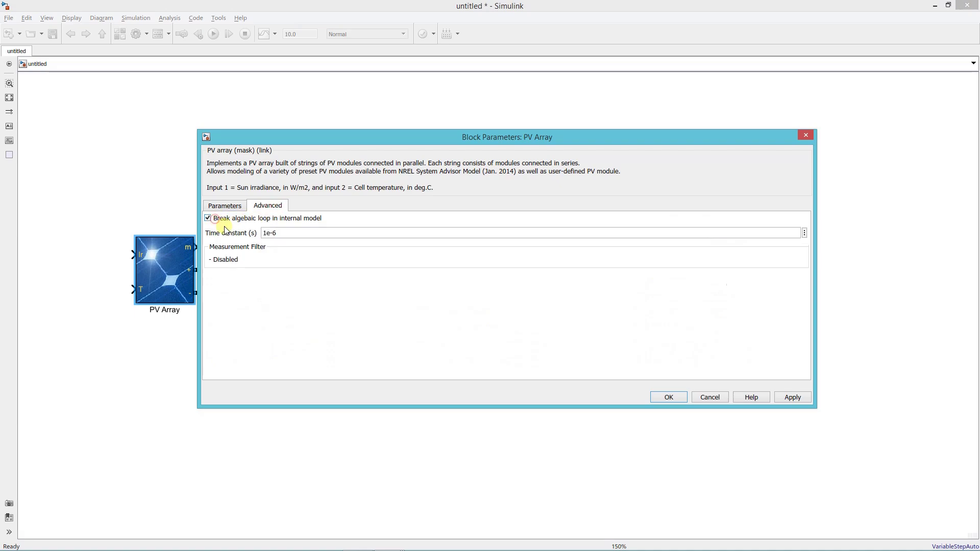
left_click(669, 397)
Add a Constant block of 1000 feeding the PV Array's irradiance input.
double_click(76, 256)
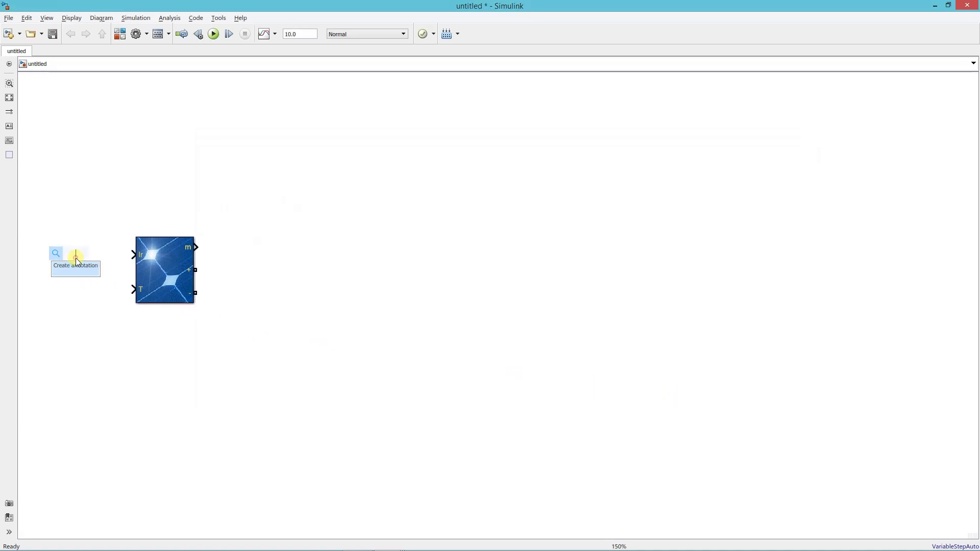
type("constan")
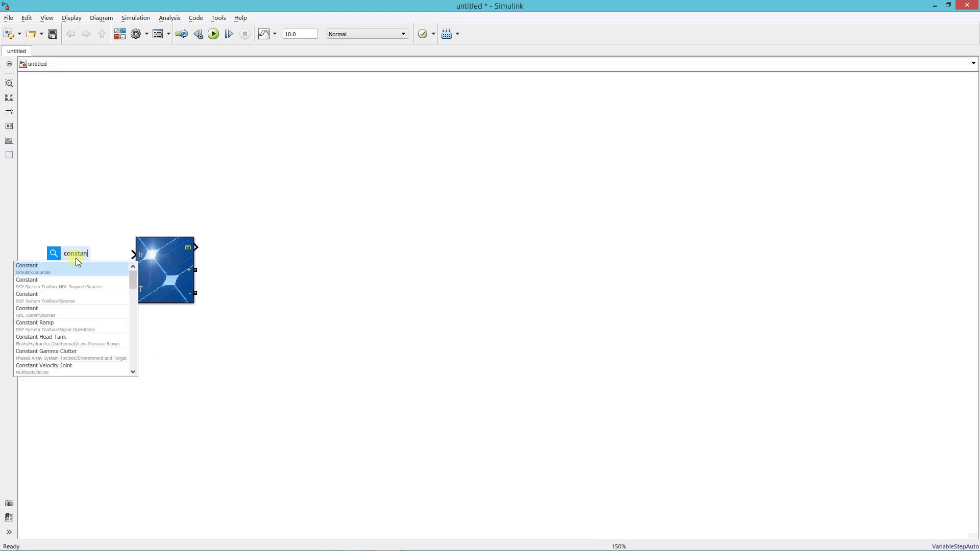
left_click(76, 265)
left_click(106, 259)
left_click_drag(107, 259, 110, 258)
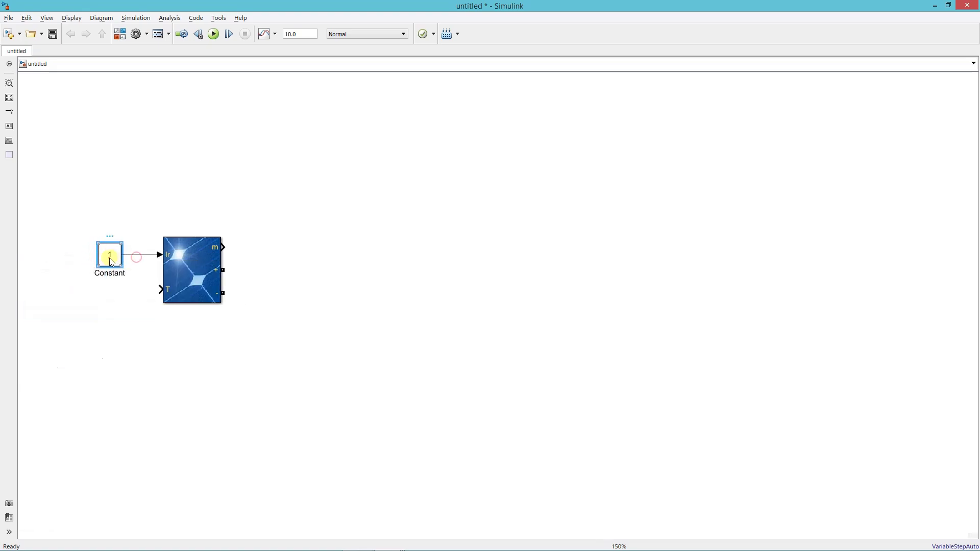
double_click(110, 260)
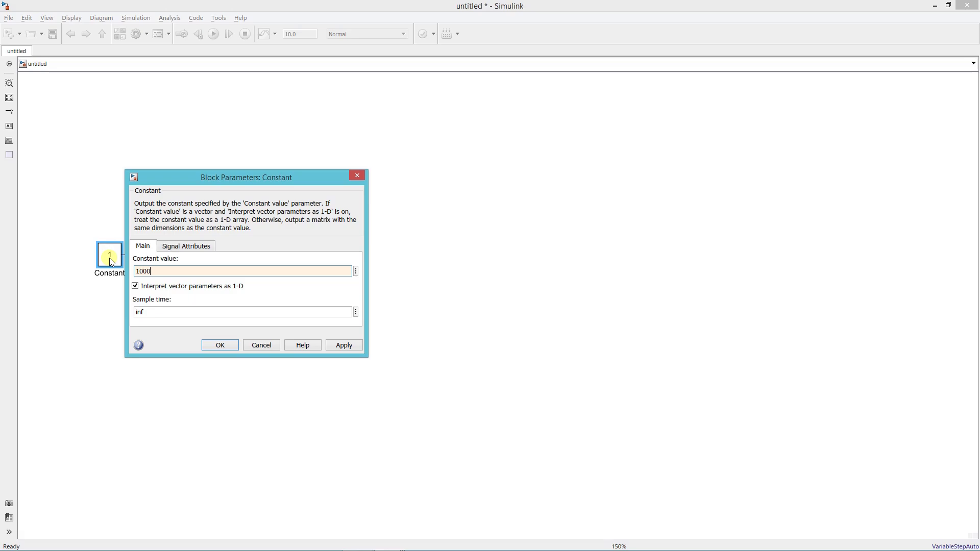
left_click(220, 346)
Copy the constant to the temperature input and set it to 25.
left_click_drag(113, 274, 114, 309)
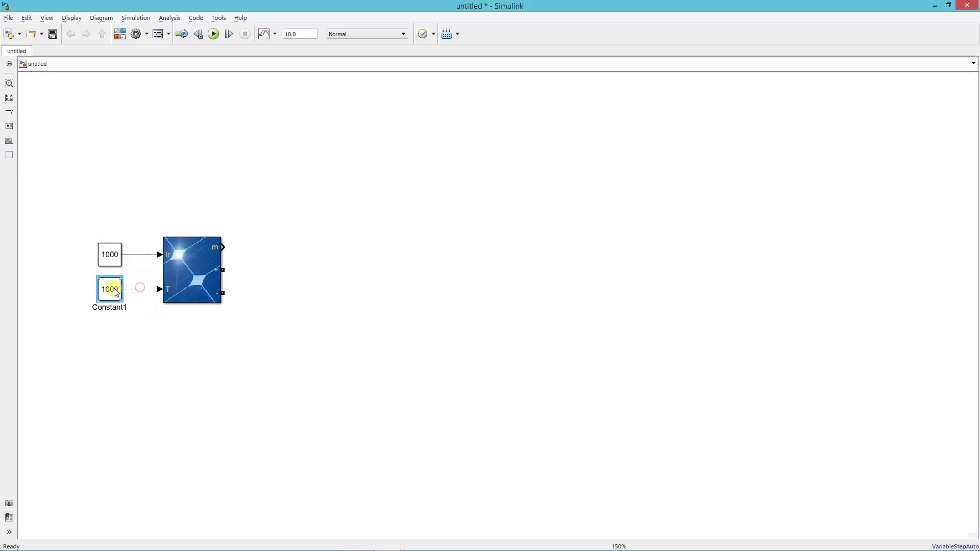
double_click(114, 290)
type("25")
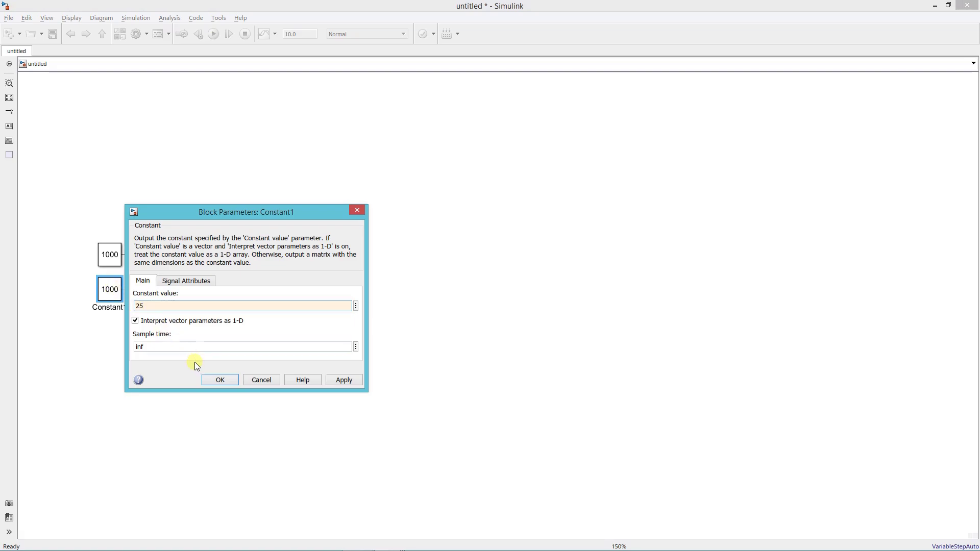
left_click(210, 379)
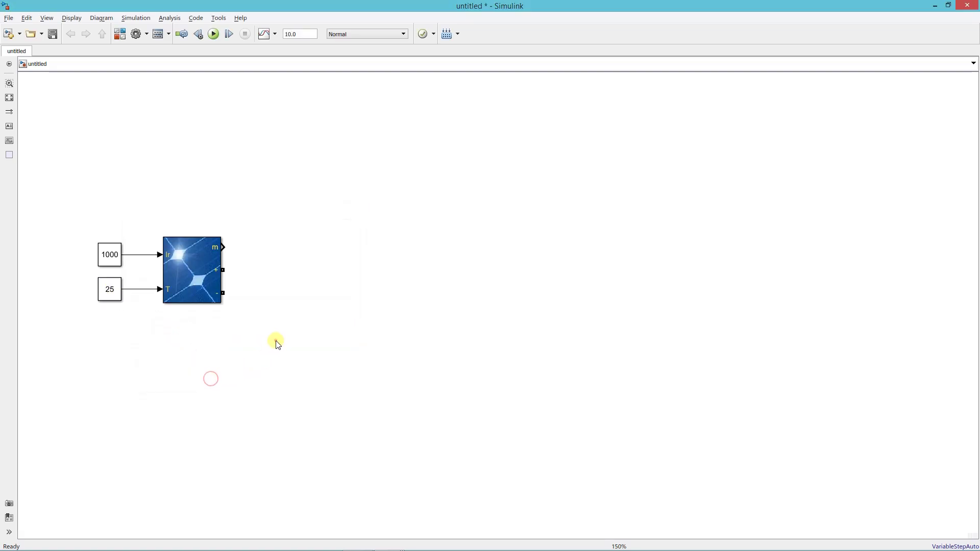
Insert a Series RLC Branch beside the PV Array and rotate it vertical.
double_click(317, 283)
type("series")
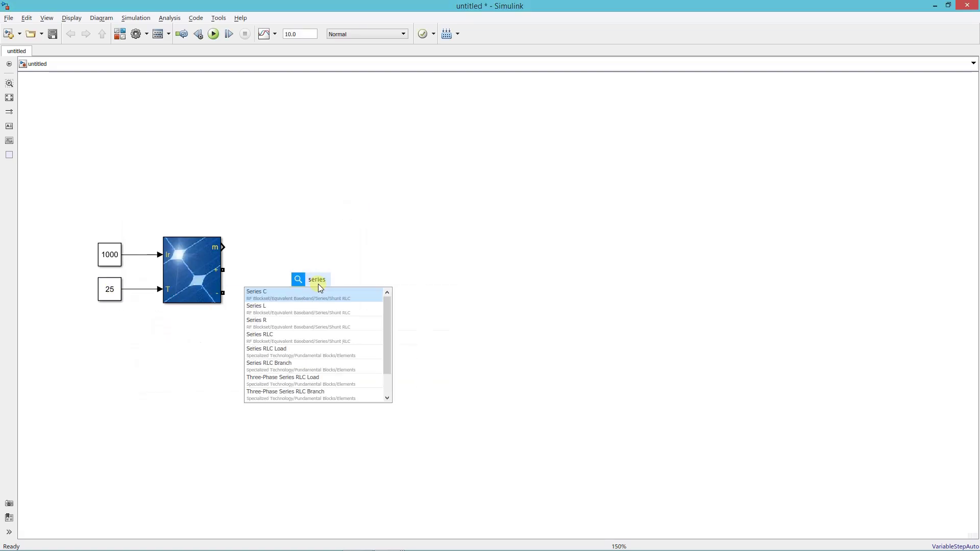
type(" rlc br")
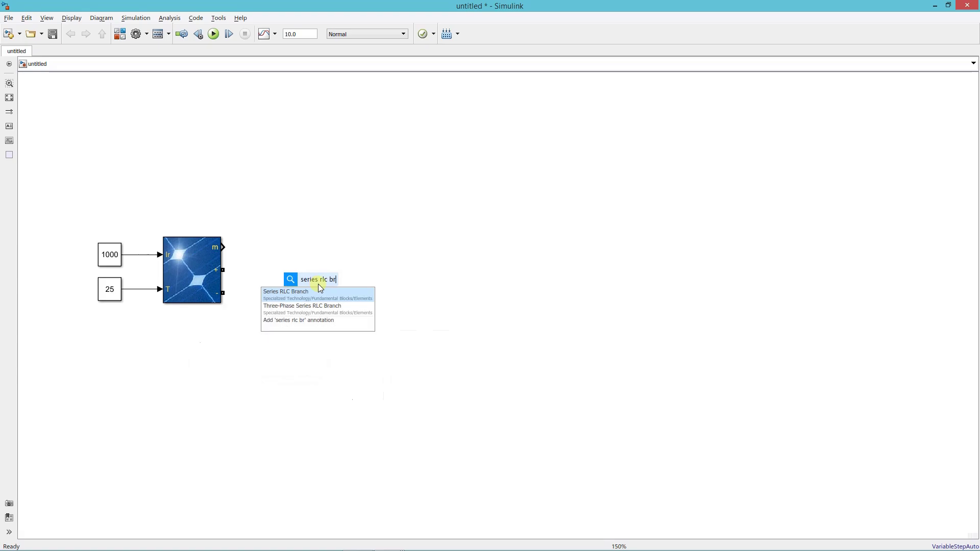
key("Return")
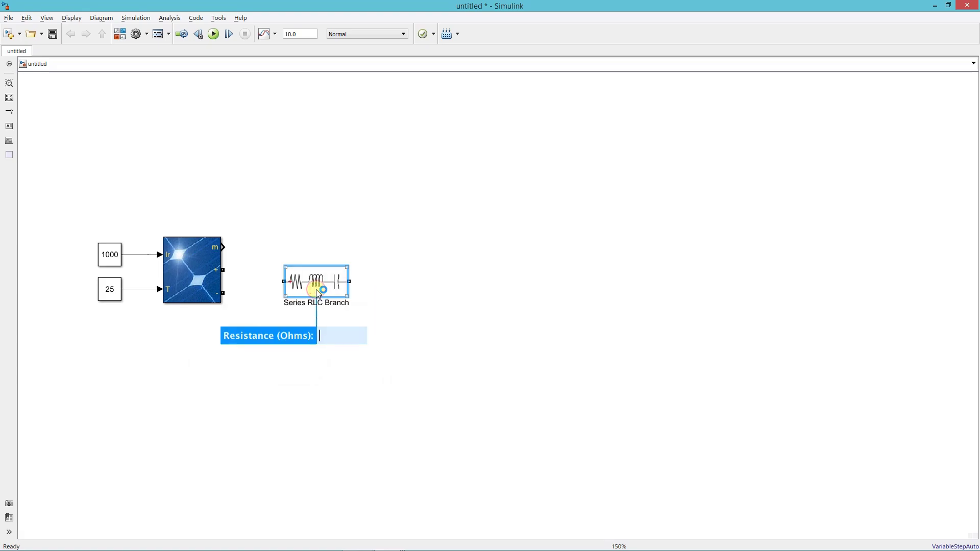
key("ctrl+r")
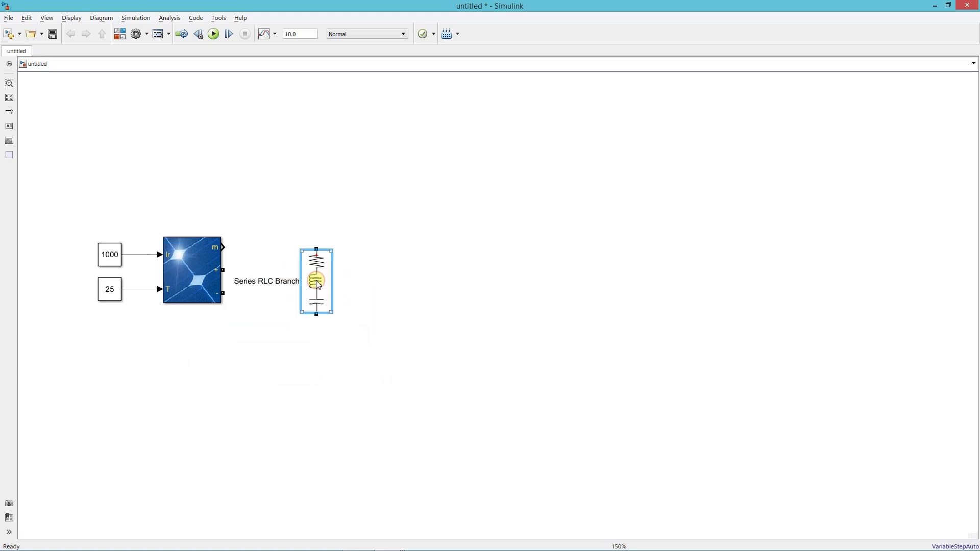
left_click_drag(318, 283, 318, 275)
Make the branch RC with 0.0001 Ω resistance and 1000e-6 F capacitance.
double_click(317, 276)
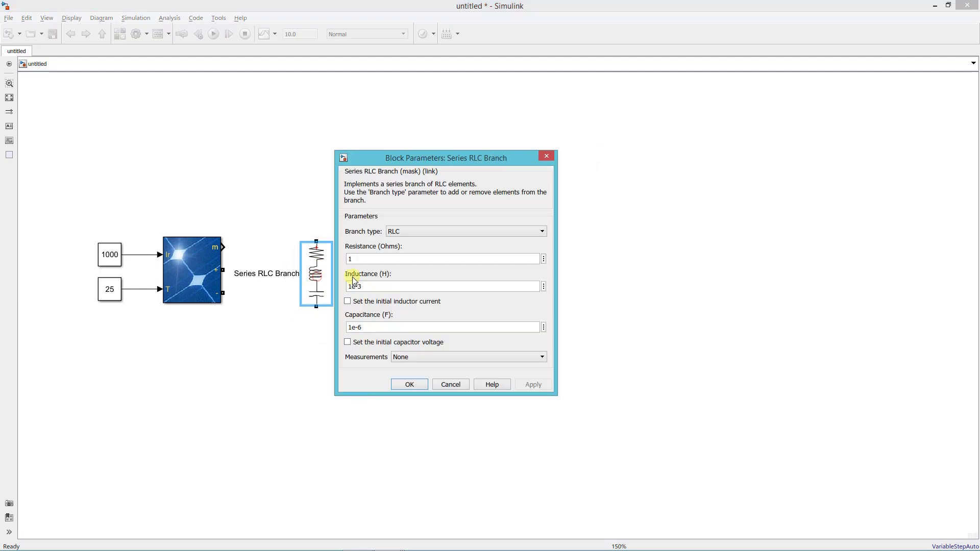
left_click(433, 232)
left_click(412, 280)
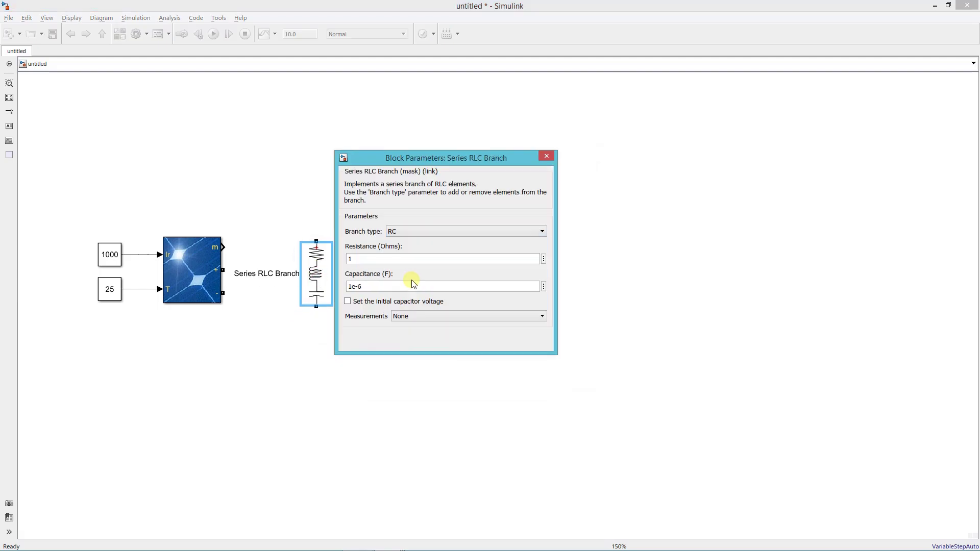
type("0.")
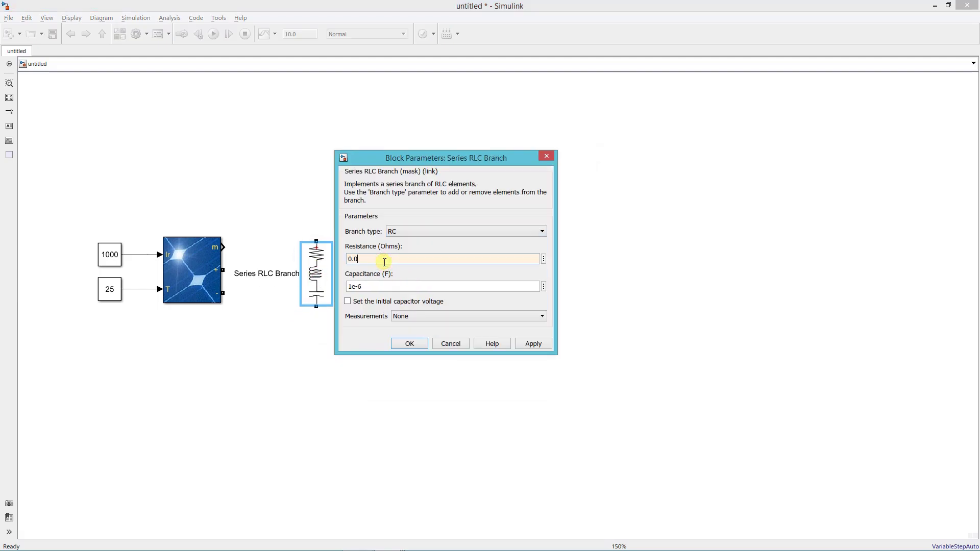
double_click(367, 287)
type("1000")
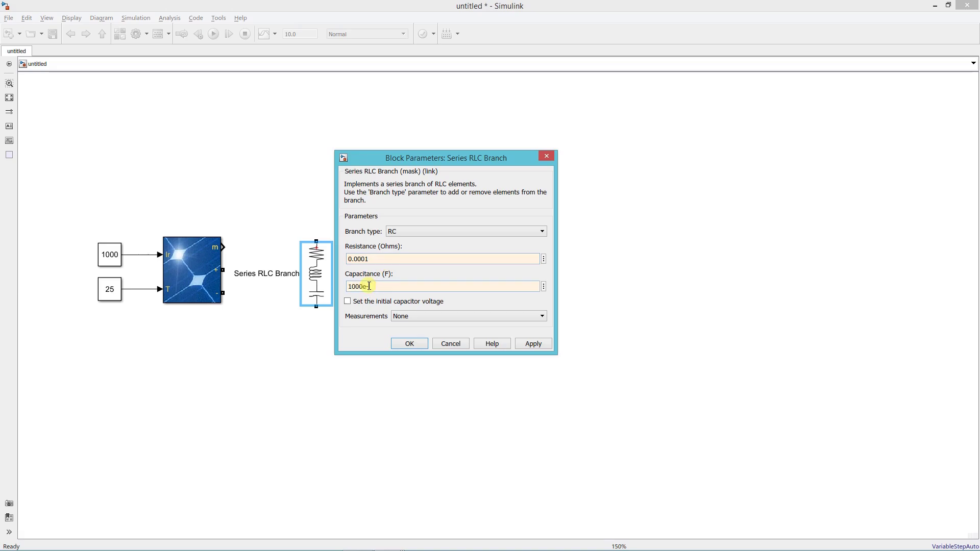
type("e-6")
left_click(403, 342)
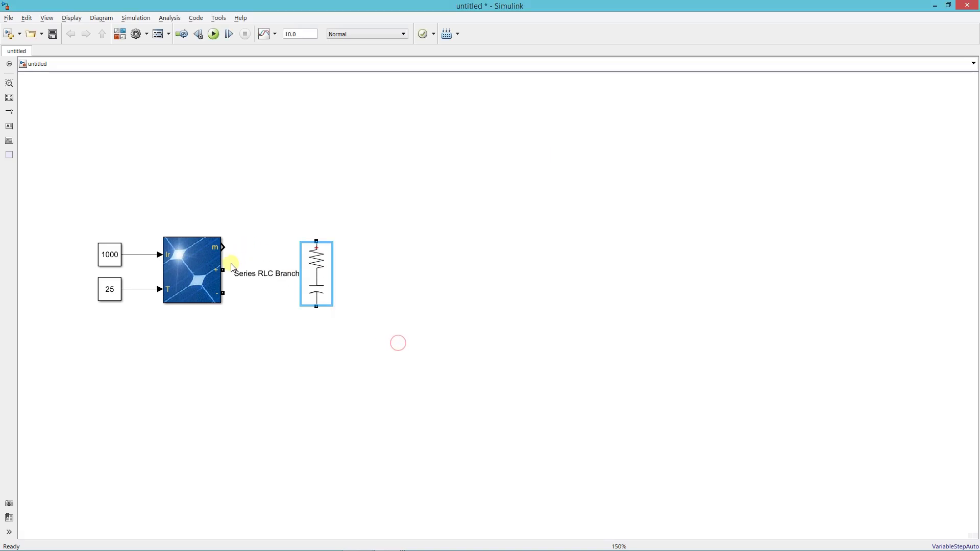
Wire the PV Array's positive and negative outputs to the RC branch.
mouse_move(225, 269)
left_mouse_down()
mouse_move(313, 241)
mouse_move(299, 233)
left_mouse_up()
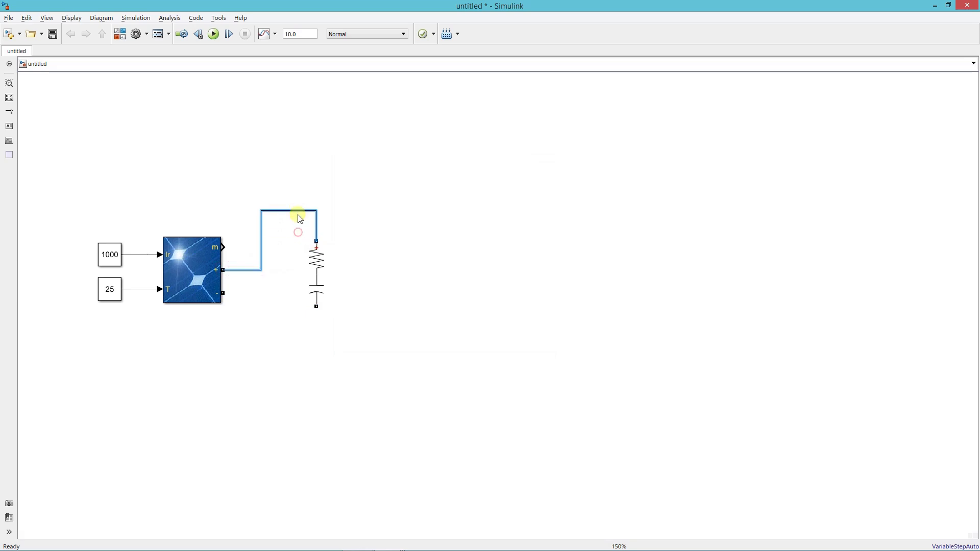
mouse_move(230, 300)
left_mouse_down()
mouse_move(284, 317)
mouse_move(313, 308)
mouse_move(300, 315)
left_mouse_up()
left_click(300, 343)
Place a Mosfet above the RC branch, its drain on the PV positive wire.
double_click(405, 272)
type("mo")
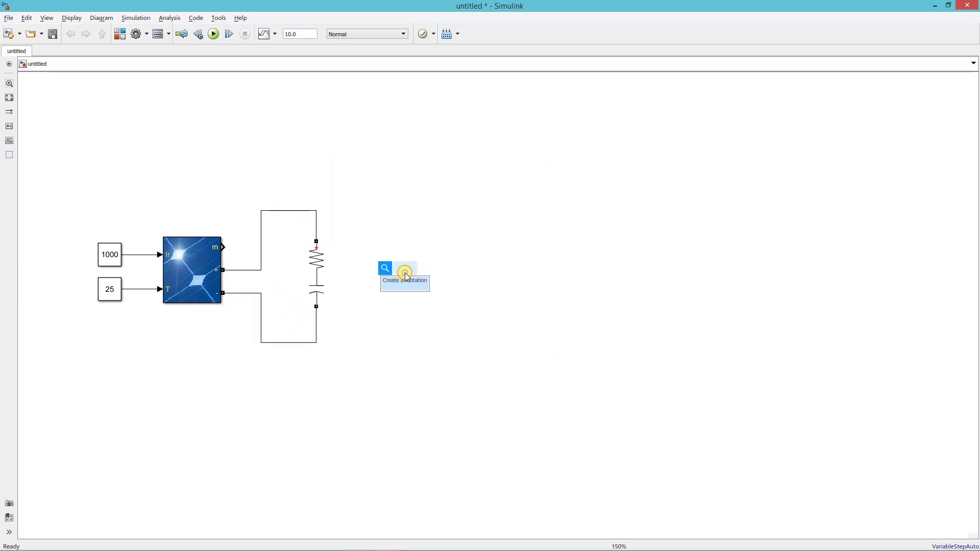
type("sfet")
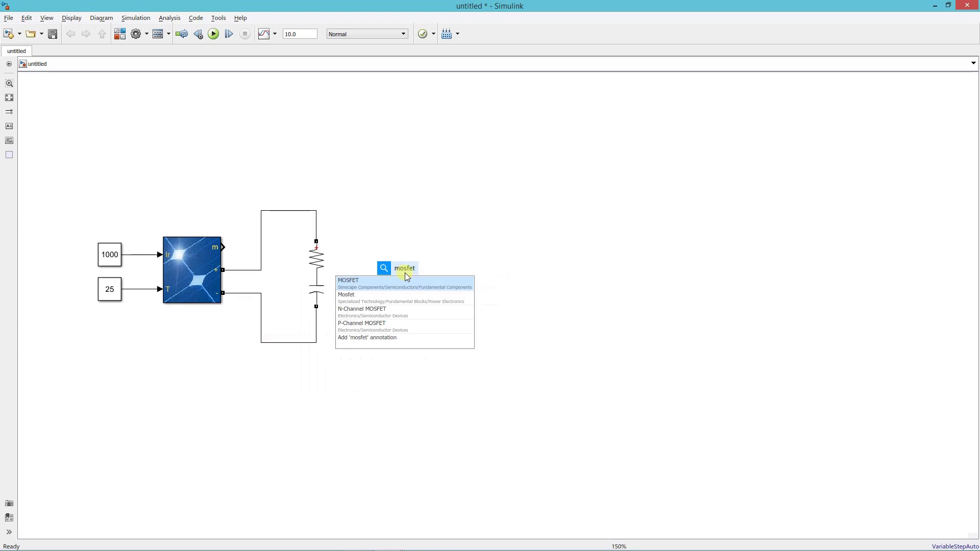
left_click(410, 300)
mouse_move(403, 271)
left_mouse_down()
mouse_move(401, 236)
mouse_move(367, 204)
mouse_move(317, 210)
left_mouse_up()
left_click(361, 204)
Add an upright Diode below the MOSFET source and insert another Series RLC Branch.
double_click(433, 274)
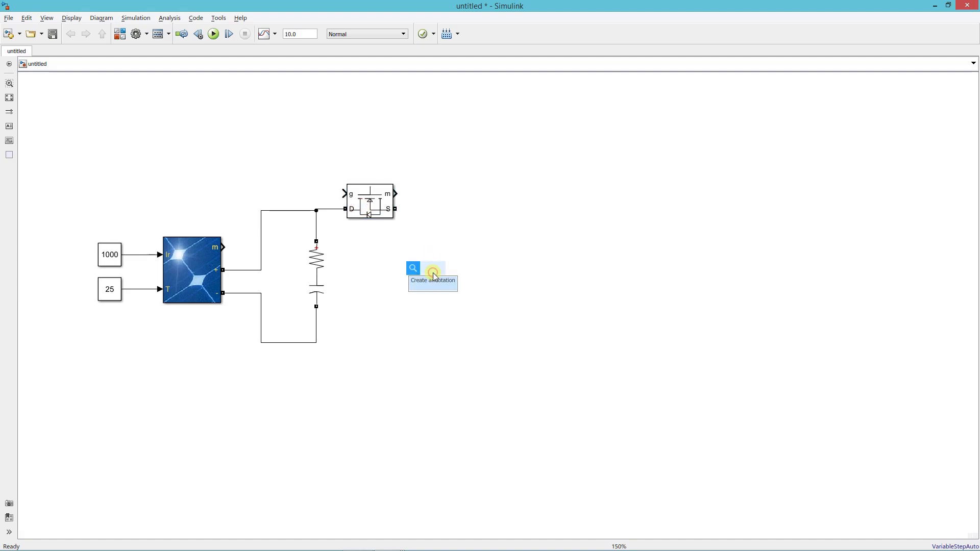
type("diode")
left_click(433, 283)
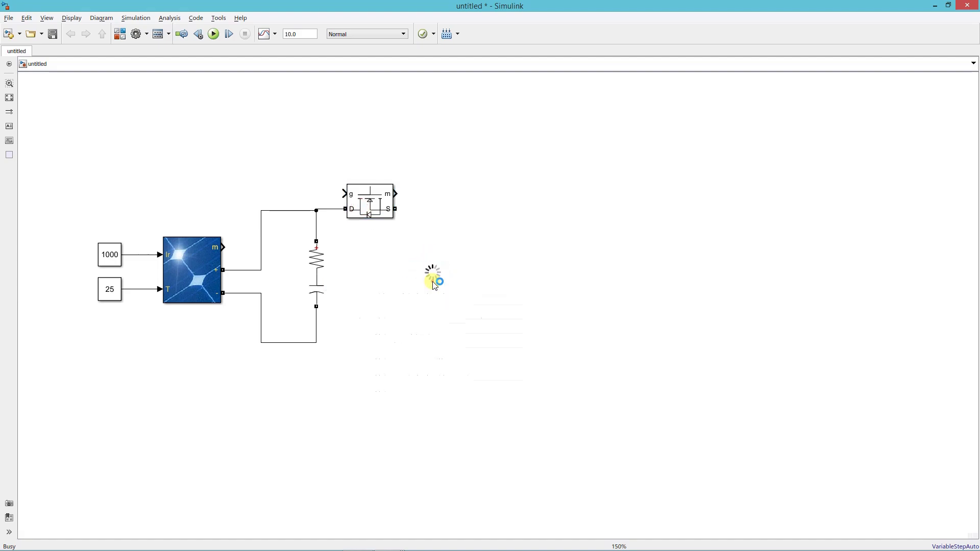
key("ctrl+r")
key("ctrl+r")
key("ctrl+r")
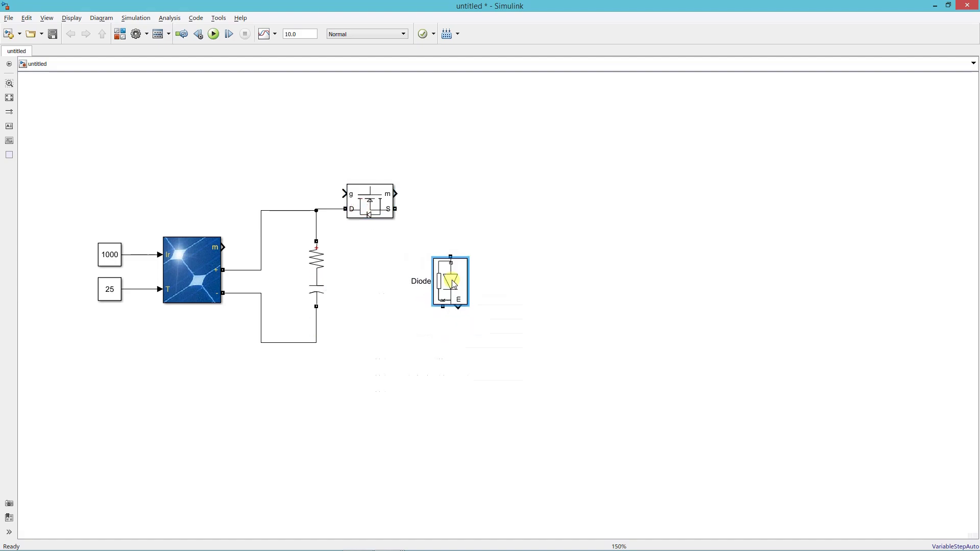
left_click_drag(448, 280, 317, 342)
type("series rlc b")
left_click(490, 228)
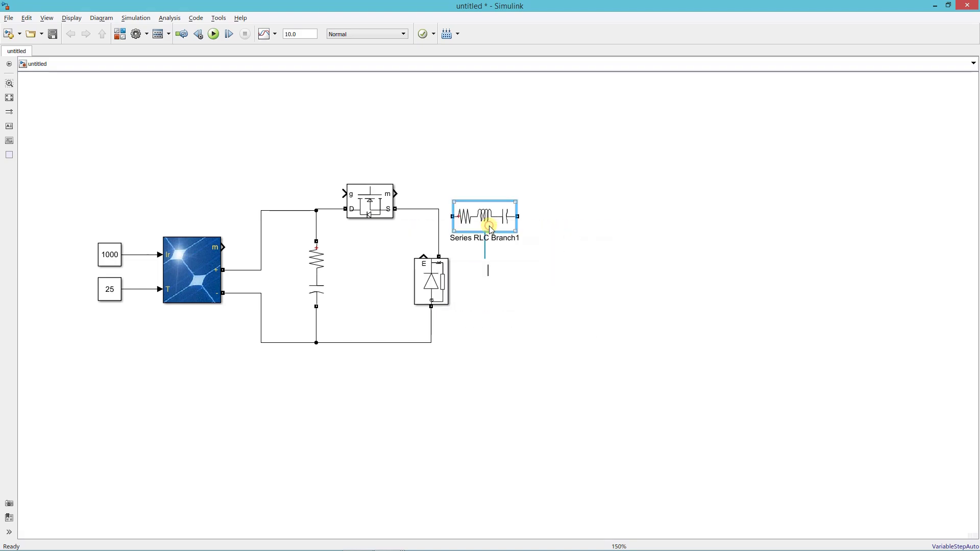
Wire Series RLC Branch1 to the MOSFET source as a 0.783e-3 H inductor, then copy it below, rotated.
left_click_drag(457, 208, 437, 210)
double_click(494, 213)
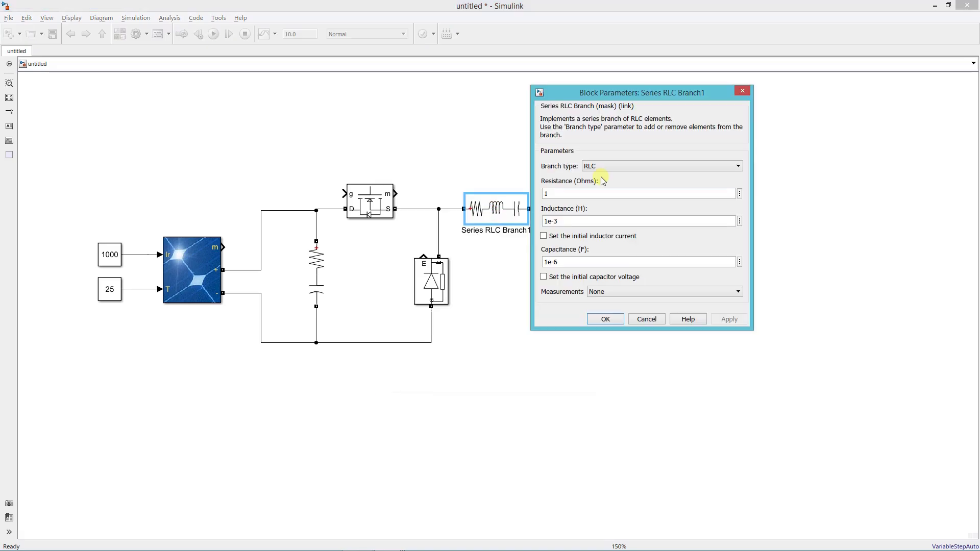
left_click(612, 166)
left_click(597, 190)
type("0.783")
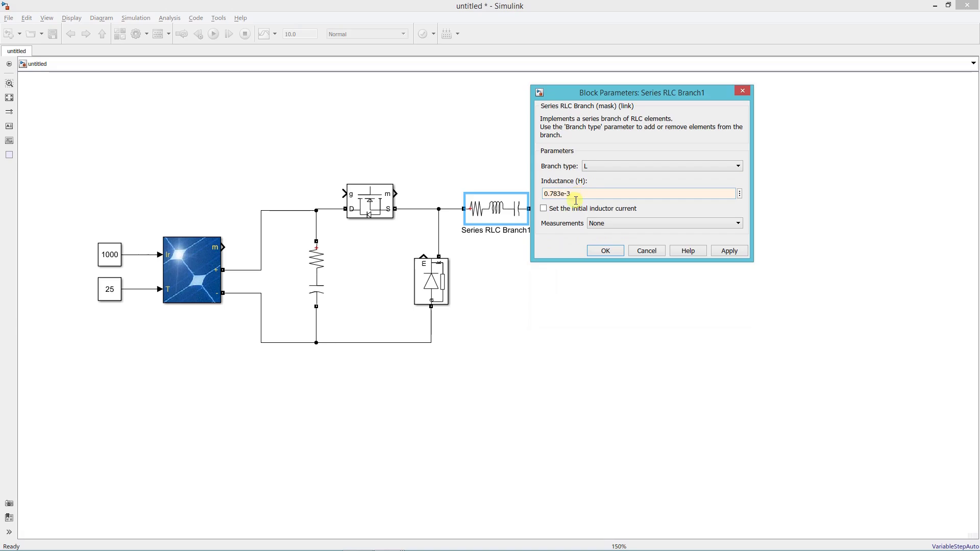
left_click(605, 250)
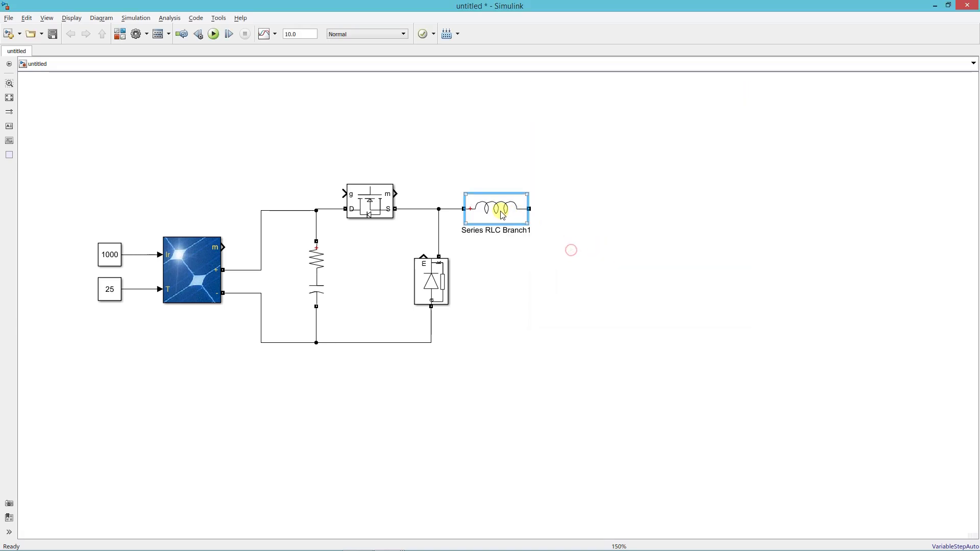
left_click_drag(500, 210, 575, 285)
key("ctrl+r")
Make Series RLC Branch2 a capacitor-only branch of 364e-6 F.
double_click(576, 285)
left_click(644, 265)
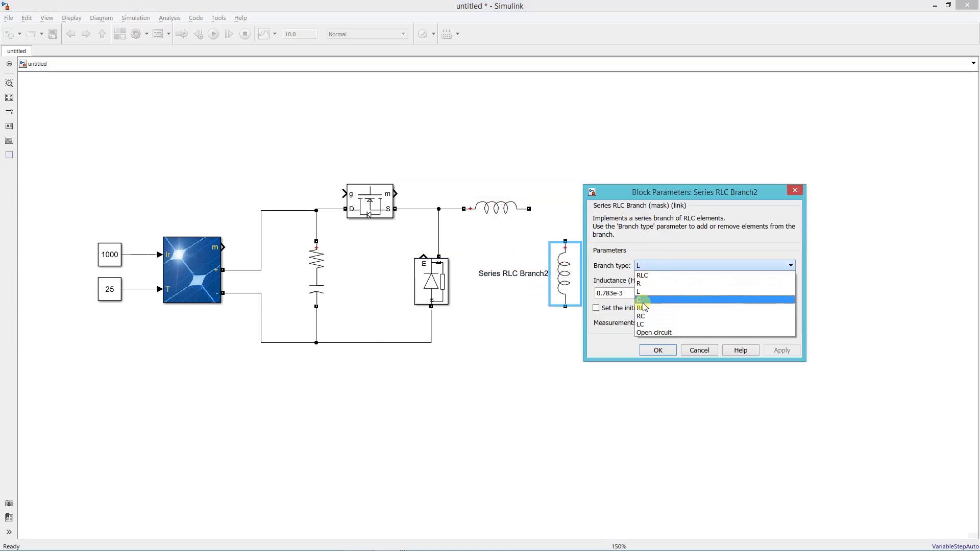
left_click(642, 299)
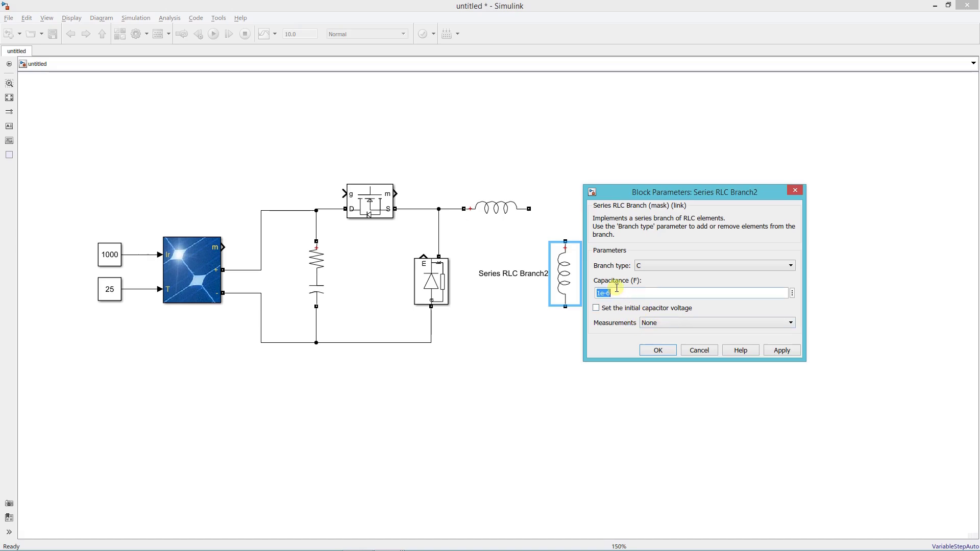
type("364")
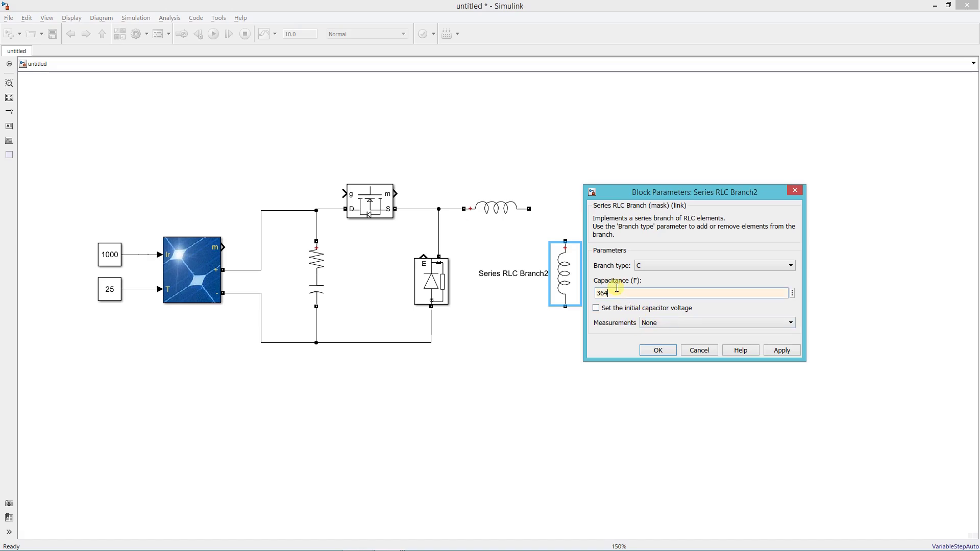
left_click(657, 349)
Wire the capacitor between the inductor output and the bottom return line.
left_click_drag(564, 238, 529, 209)
left_click_drag(565, 277, 432, 341)
left_click_drag(556, 265, 548, 272)
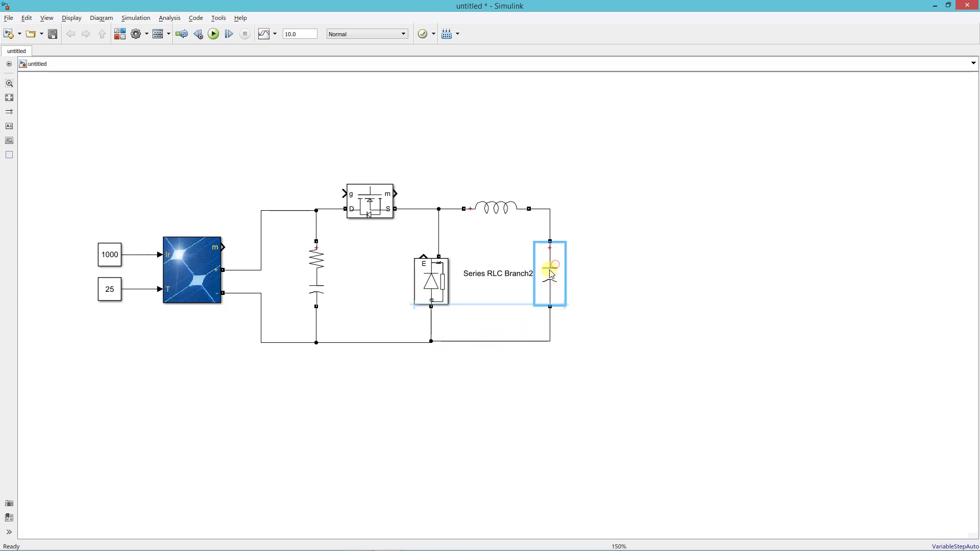
left_click(606, 287)
Insert a Battery block with the default nominal voltage beside the capacitor.
double_click(634, 310)
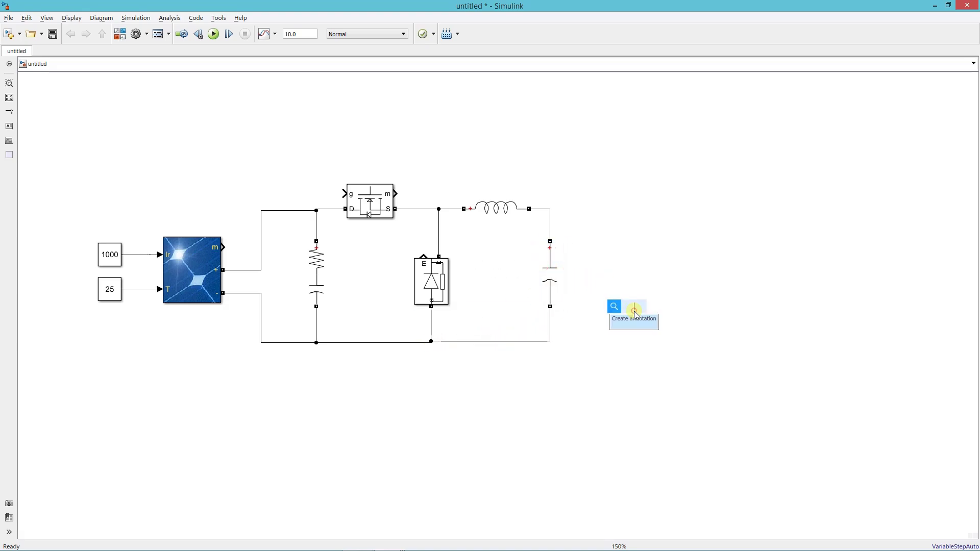
type("battery")
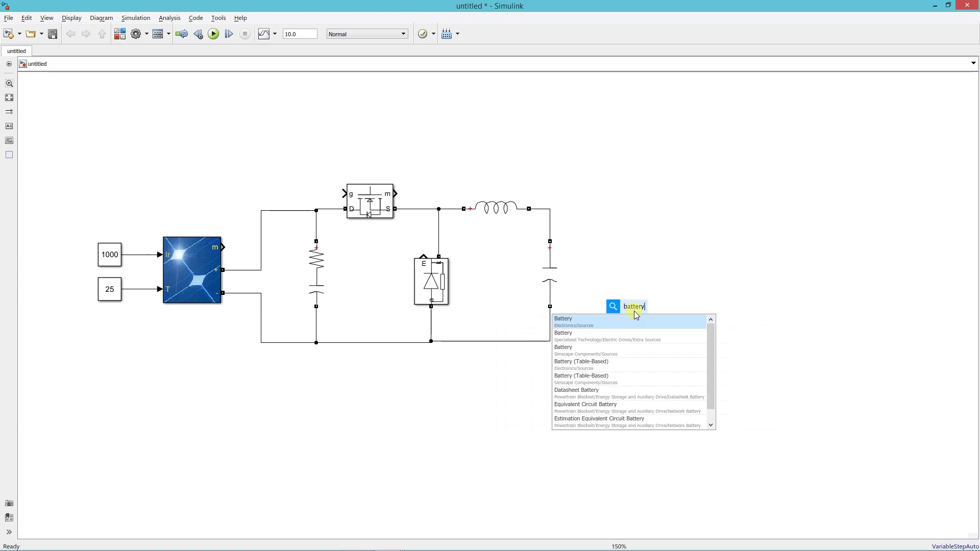
left_click(636, 321)
left_click(642, 290)
Flip the Battery left-right and wire its + and − terminals to the top and bottom wires.
right_click(642, 289)
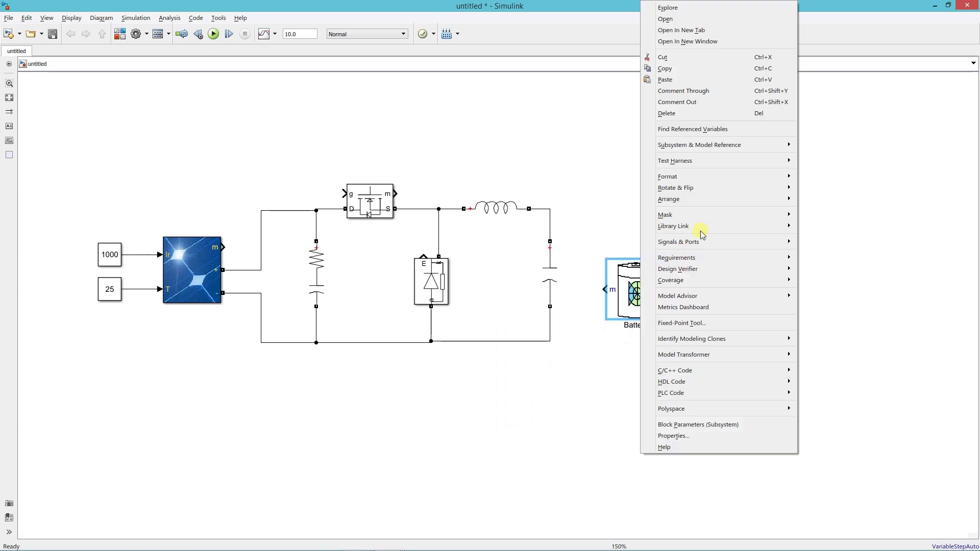
left_click(686, 187)
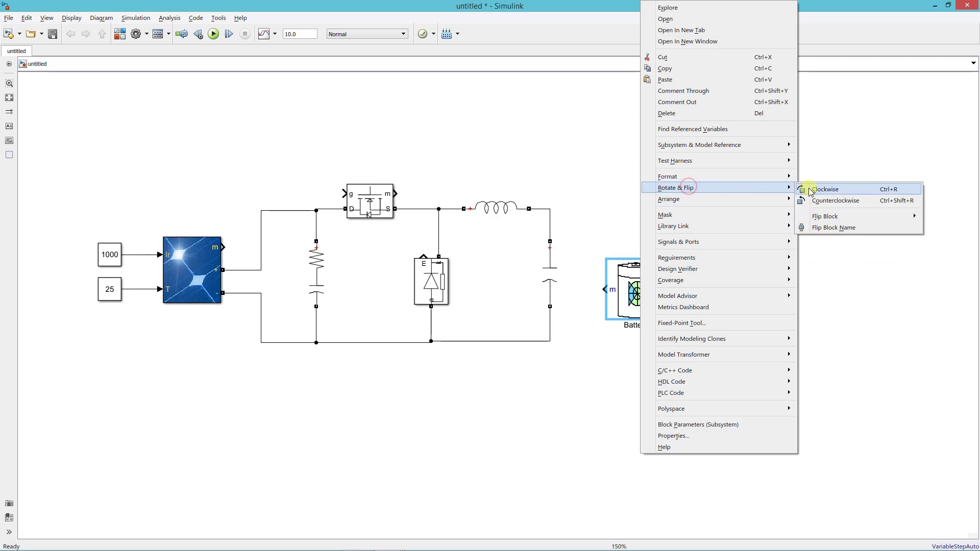
mouse_move(822, 216)
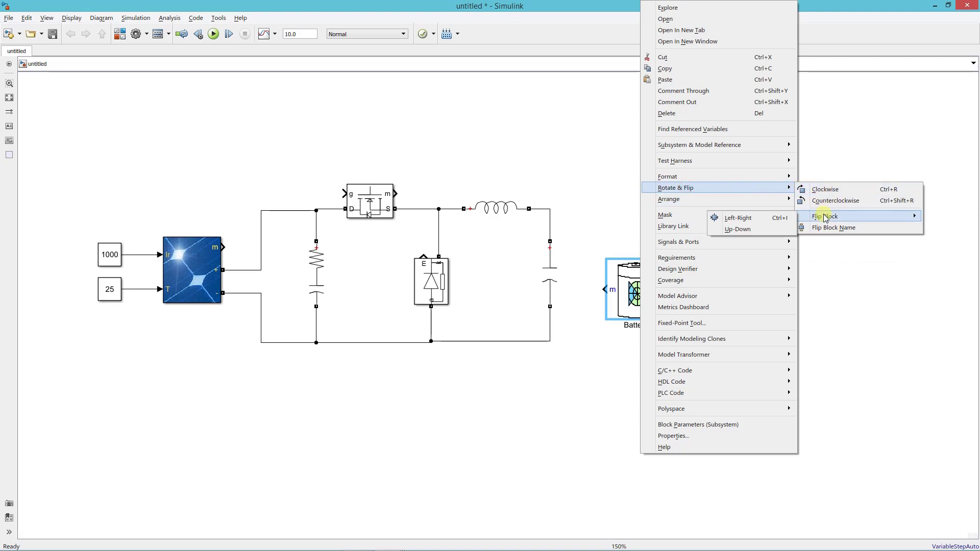
left_click(765, 219)
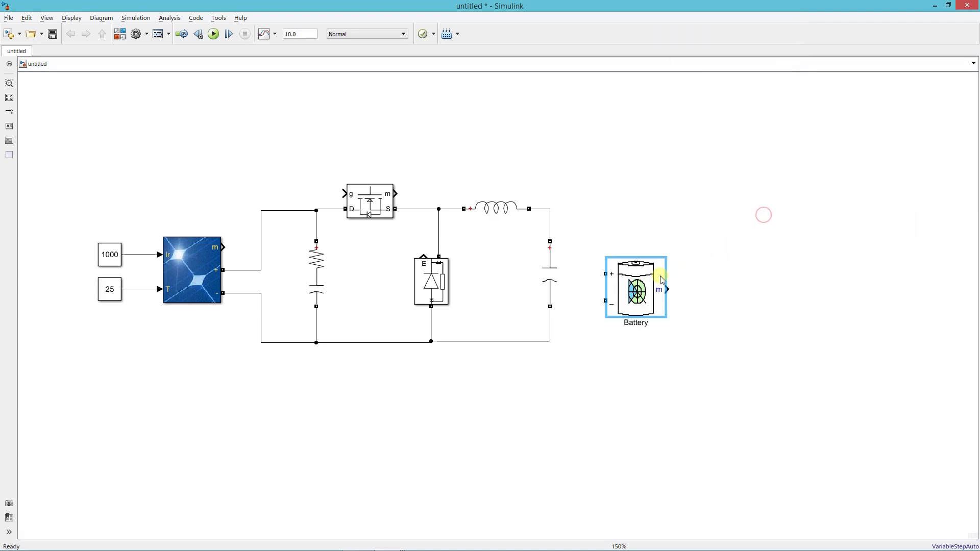
left_click_drag(606, 262, 549, 209)
left_click_drag(606, 289, 549, 341)
Set the Battery type to Lead-Acid with a 12 V nominal voltage.
double_click(636, 278)
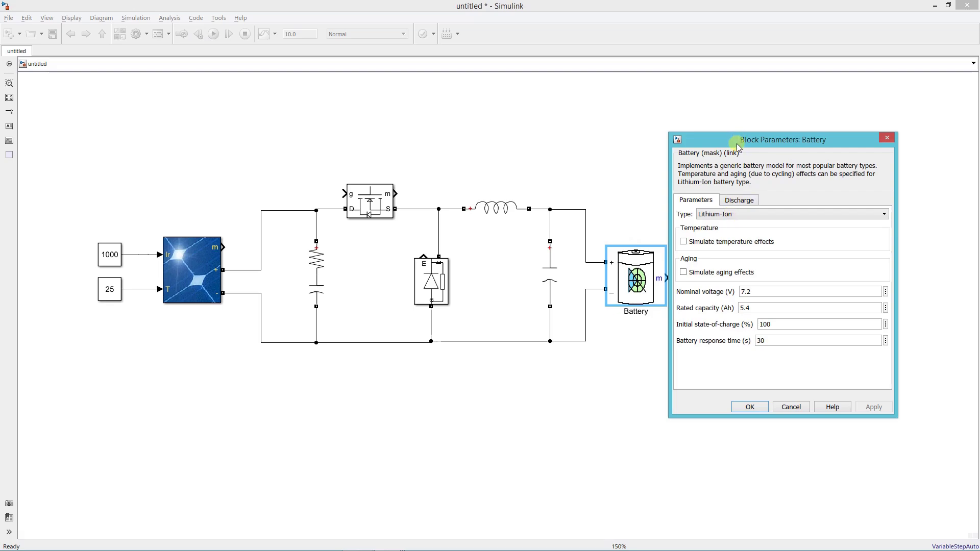
left_click_drag(737, 147, 561, 153)
left_click(560, 219)
left_click(559, 229)
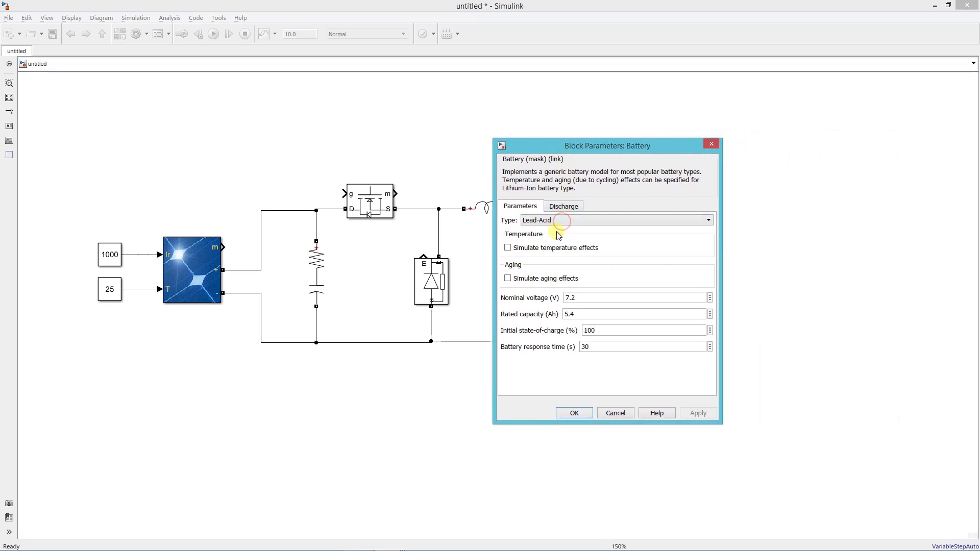
type("12")
left_click(571, 251)
Give the battery 100 Ah capacity, 45% initial SOC and 1 s response time, and apply.
double_click(577, 254)
type("1")
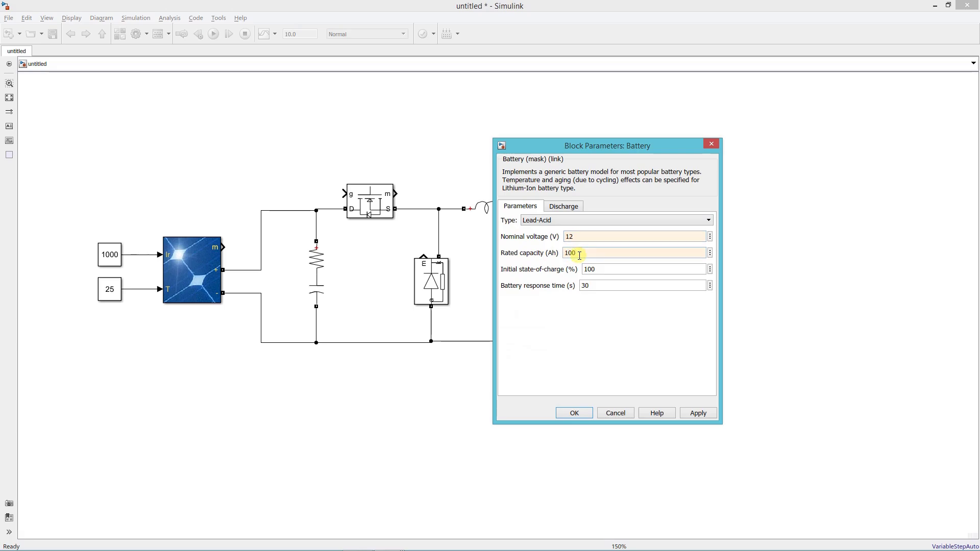
double_click(600, 269)
type("45")
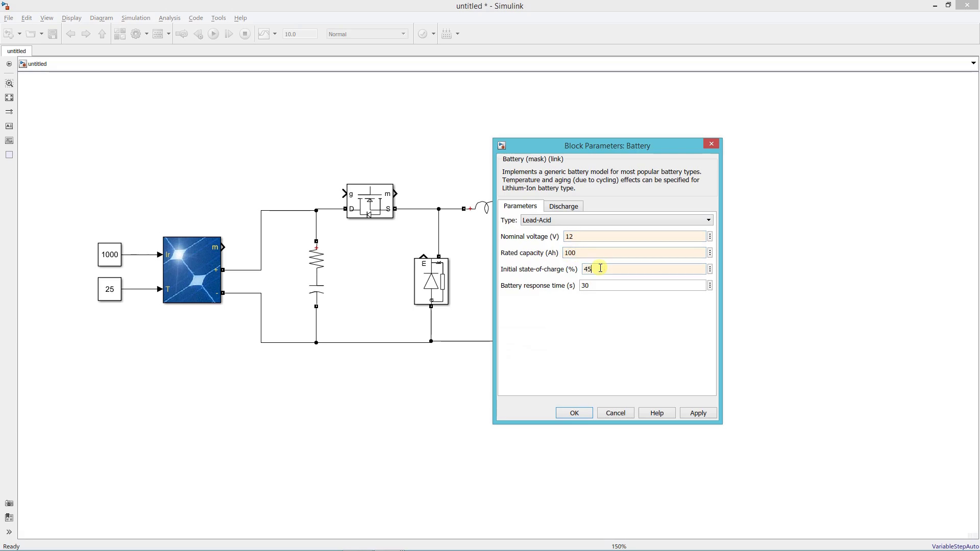
double_click(601, 284)
type("1")
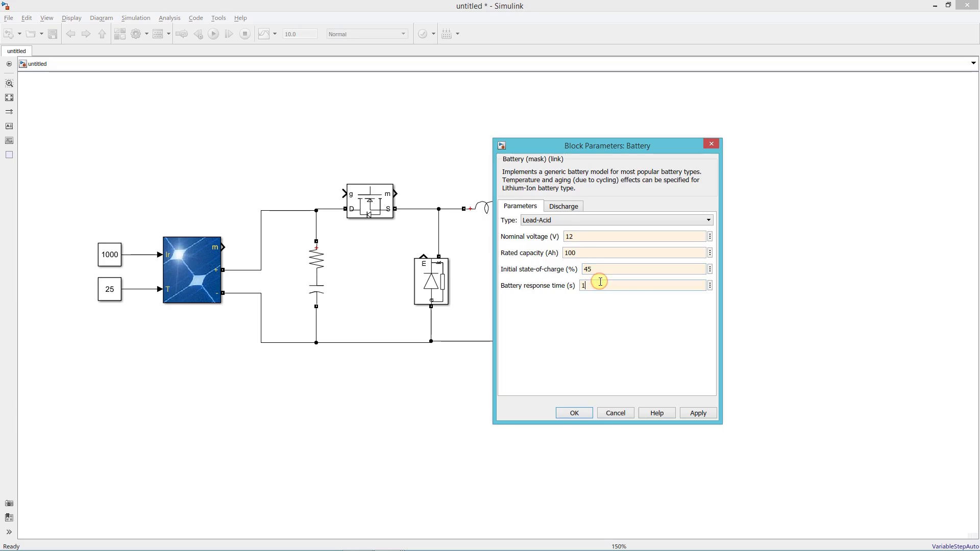
left_click(570, 209)
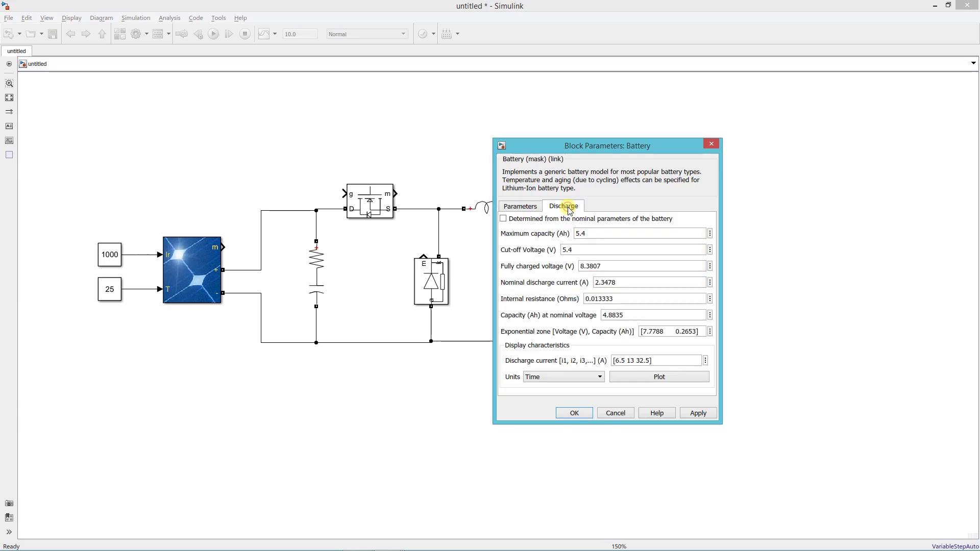
left_click(698, 413)
left_click(574, 413)
left_click(728, 321)
Add a Bus Selector connected to the battery's m measurement output.
double_click(705, 286)
type("b")
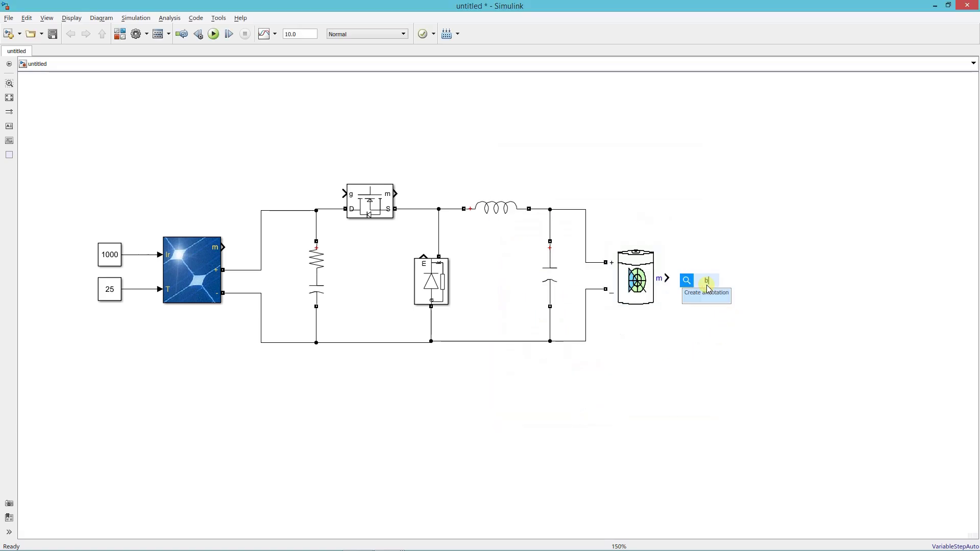
type("us sel")
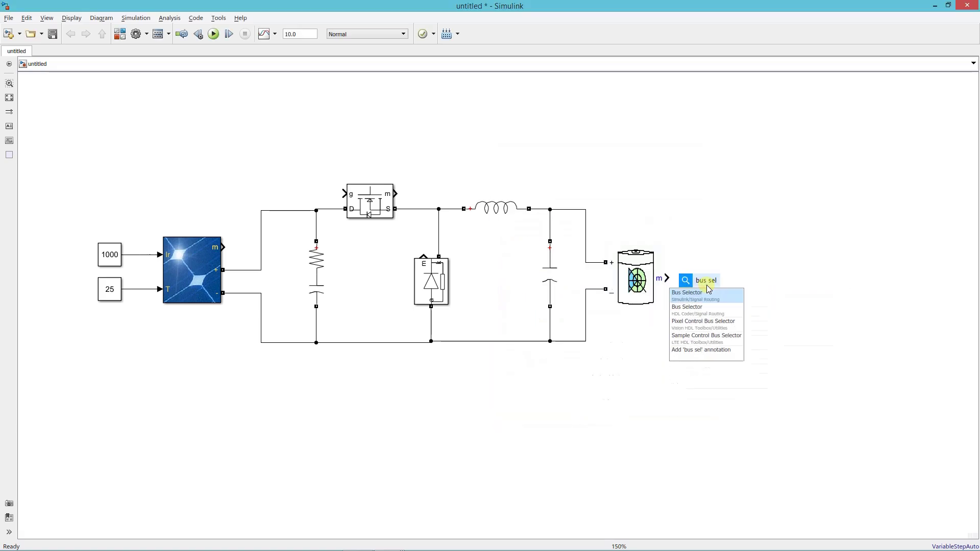
left_click(708, 292)
left_click_drag(706, 287, 681, 281)
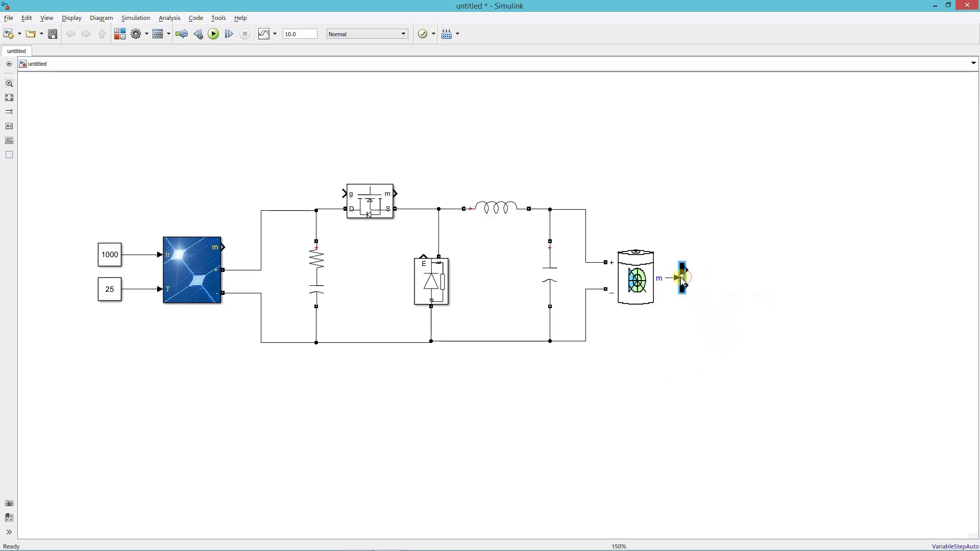
Replace the placeholder signals with Voltage (V), Current (A) and SOC (%), then apply.
left_click(559, 257)
left_click(641, 276)
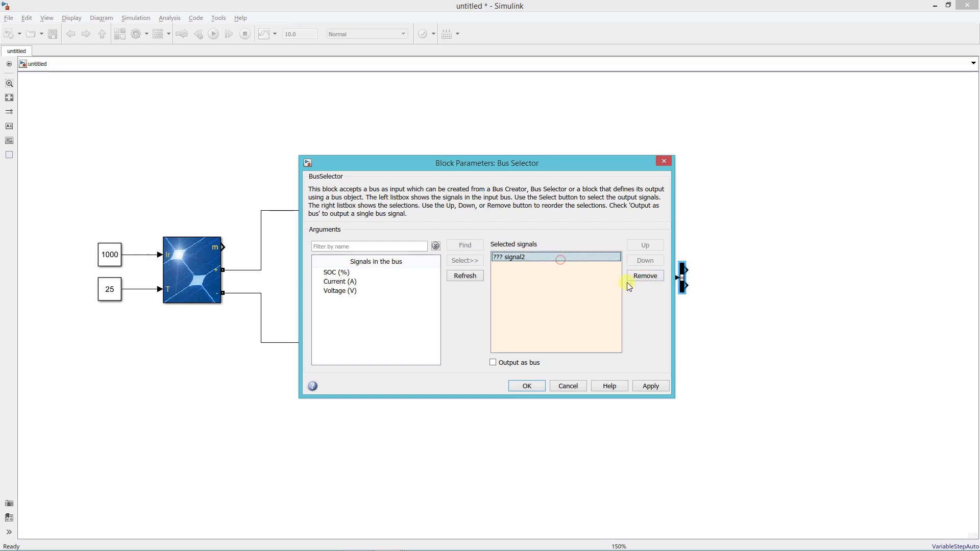
left_click(641, 276)
left_click(352, 291)
left_click(464, 261)
left_click(370, 282)
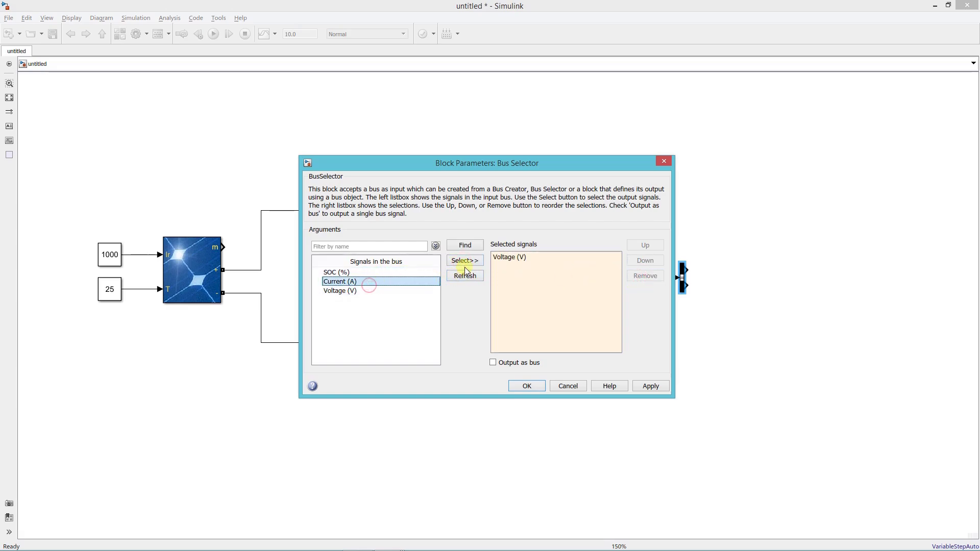
left_click(465, 262)
left_click(370, 272)
left_click(475, 265)
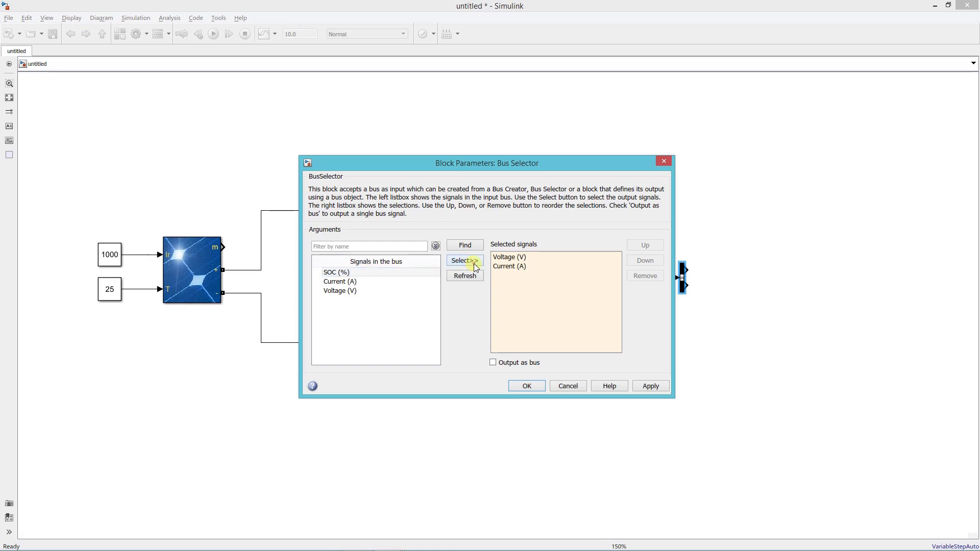
left_click(641, 385)
left_click(541, 385)
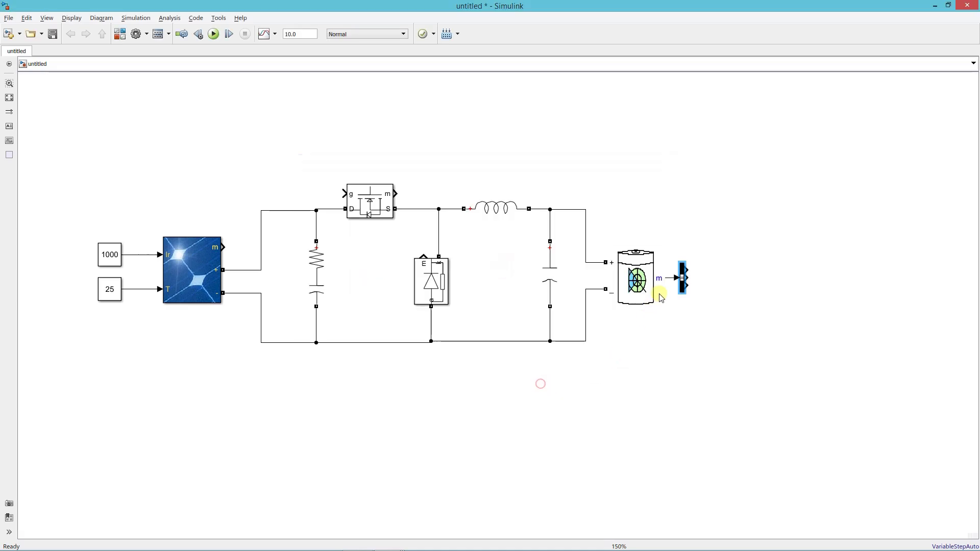
Insert Display blocks beside the Bus Selector and stack them in a column.
mouse_move(684, 261)
left_mouse_down()
mouse_move(683, 253)
mouse_move(681, 268)
left_mouse_up()
double_click(719, 277)
type("display")
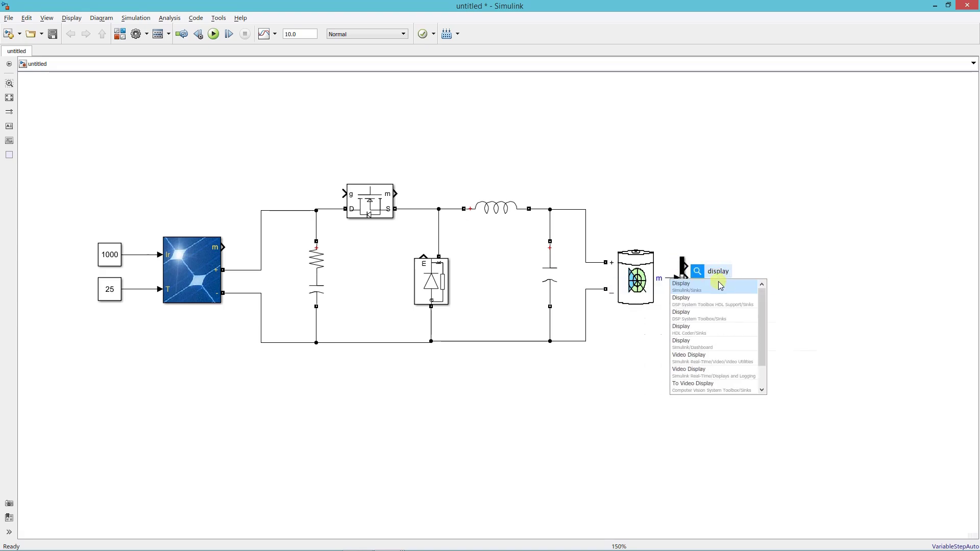
left_click(719, 283)
left_click_drag(716, 274, 763, 222)
left_click_drag(765, 287, 774, 320)
Connect SOC (%) to the third Display, align it, and stretch the Bus Selector to span all three.
left_click_drag(692, 295, 768, 305)
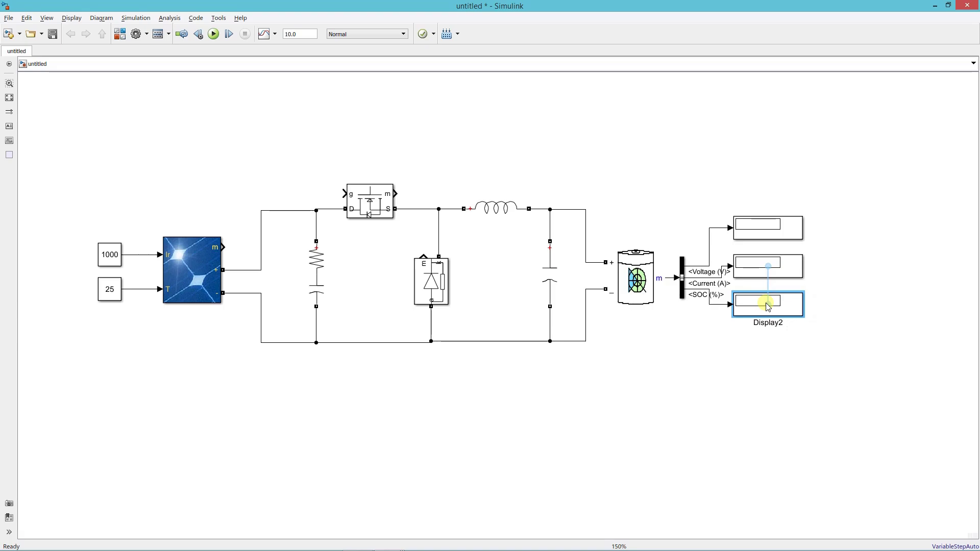
left_click(826, 246)
left_click(683, 258)
left_click_drag(682, 257, 683, 208)
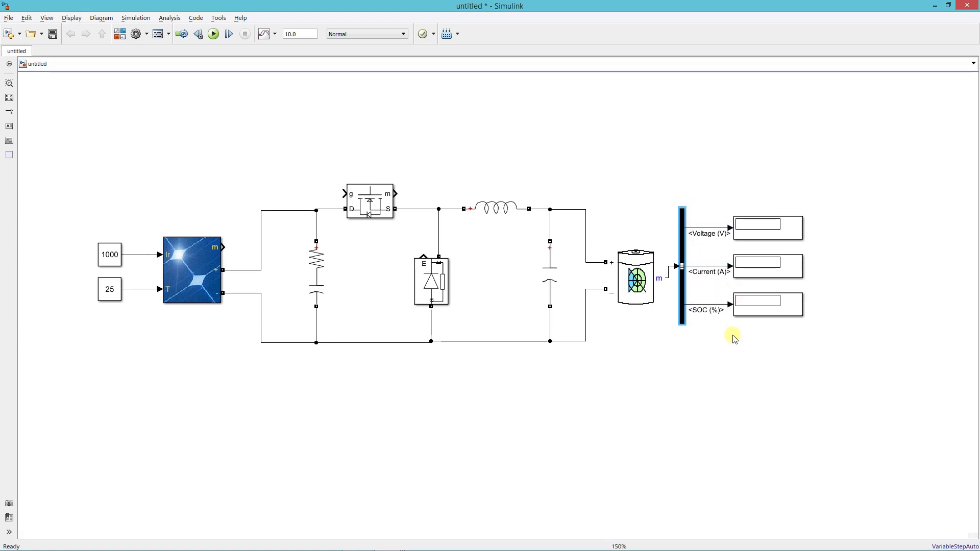
left_click(710, 375)
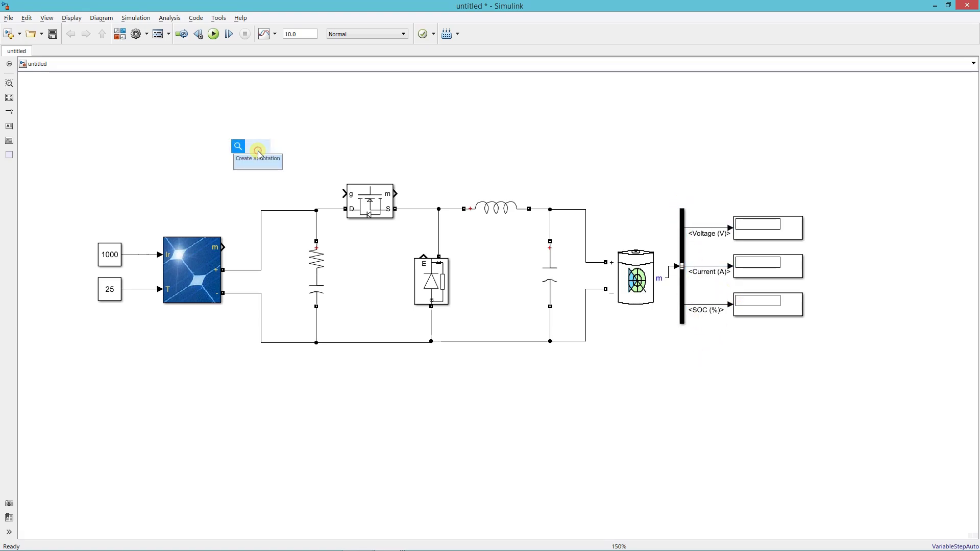
Insert a Bus Selector above the PV array and feed it the array's m output.
type("bus sel")
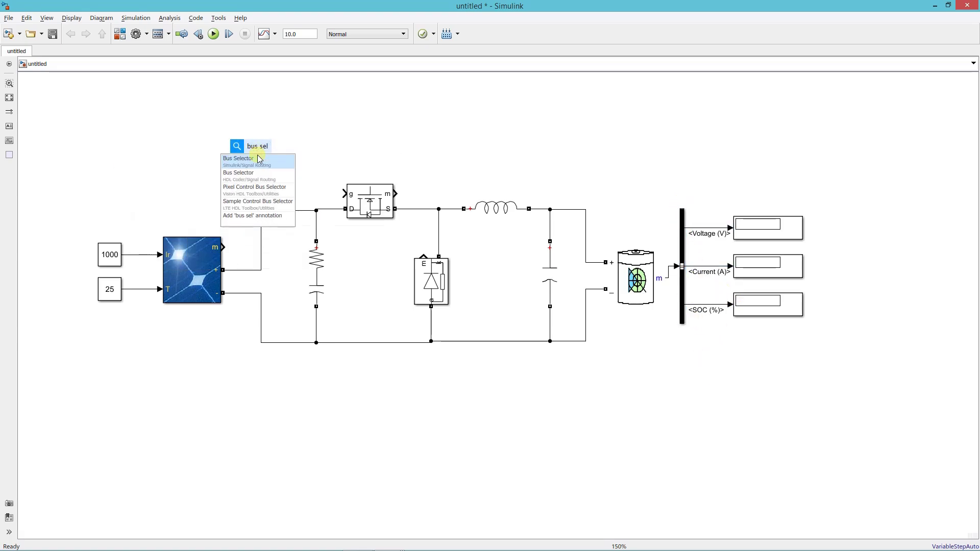
left_click(266, 161)
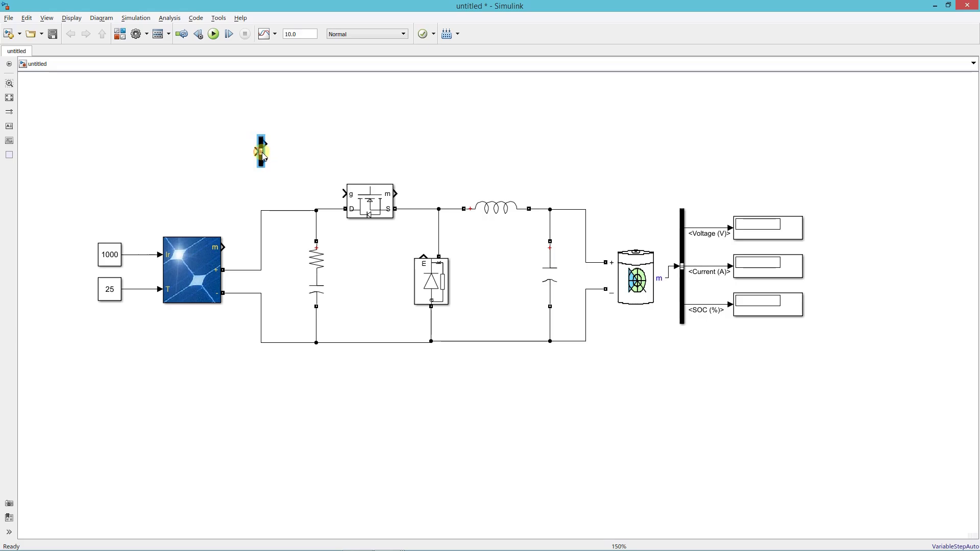
left_click_drag(225, 247, 253, 151)
Replace the placeholder signals with V_PV and I_PV as the Bus Selector's outputs.
double_click(258, 134)
left_click(503, 112)
left_click(600, 130)
left_click(519, 112)
left_click(603, 131)
left_click(312, 128)
left_click(427, 116)
left_click(328, 135)
left_click(427, 116)
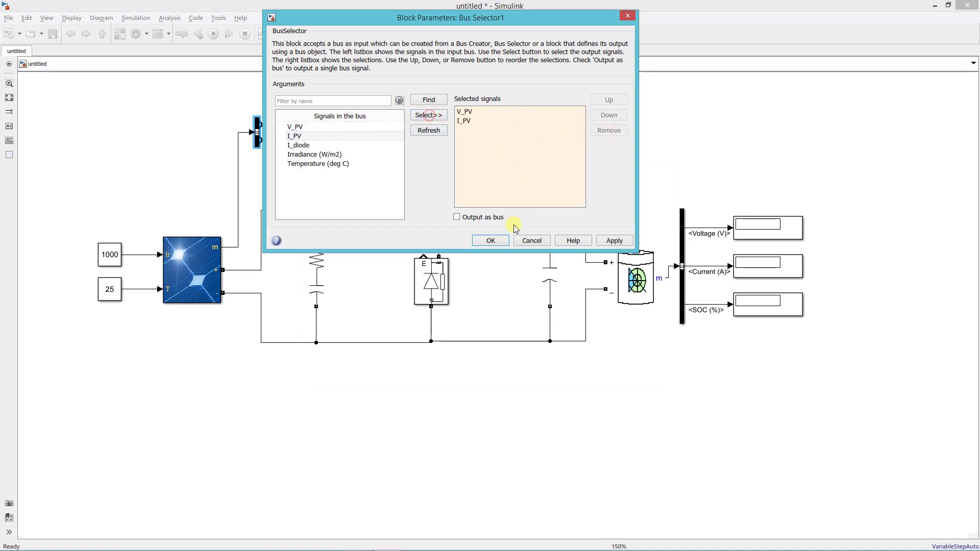
left_click(491, 241)
left_click(300, 124)
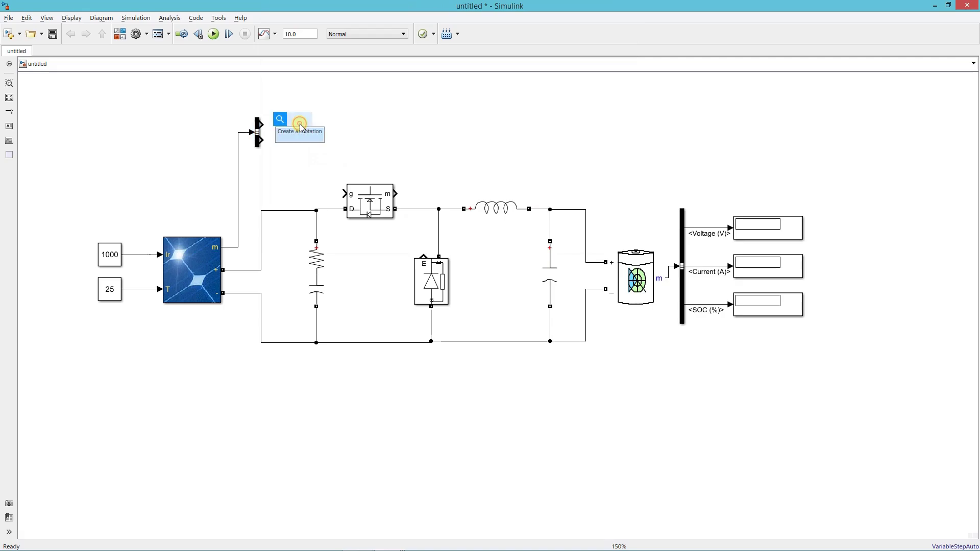
type("unit")
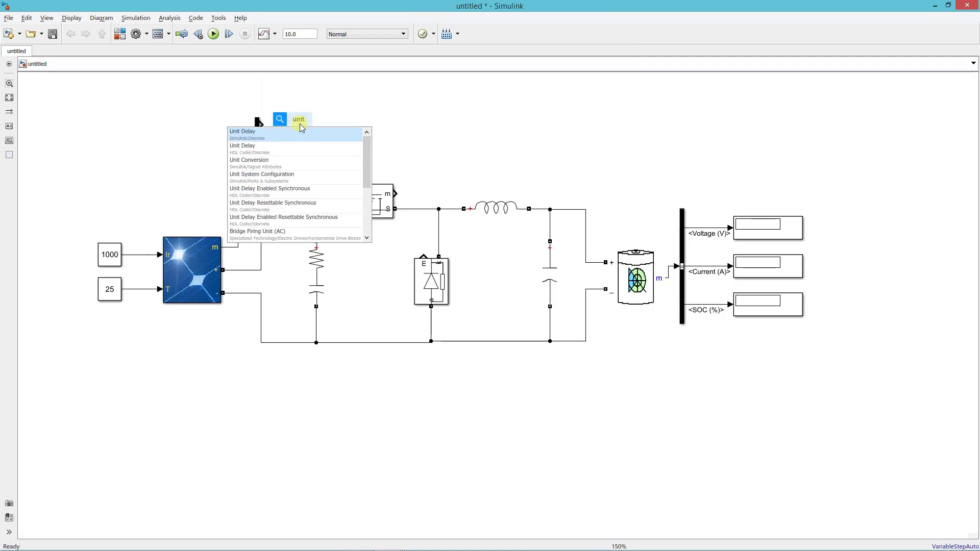
type(" del")
Add a Unit Delay and a copy beside the PV Bus Selector, wiring I_PV to Unit Delay1.
left_click(306, 131)
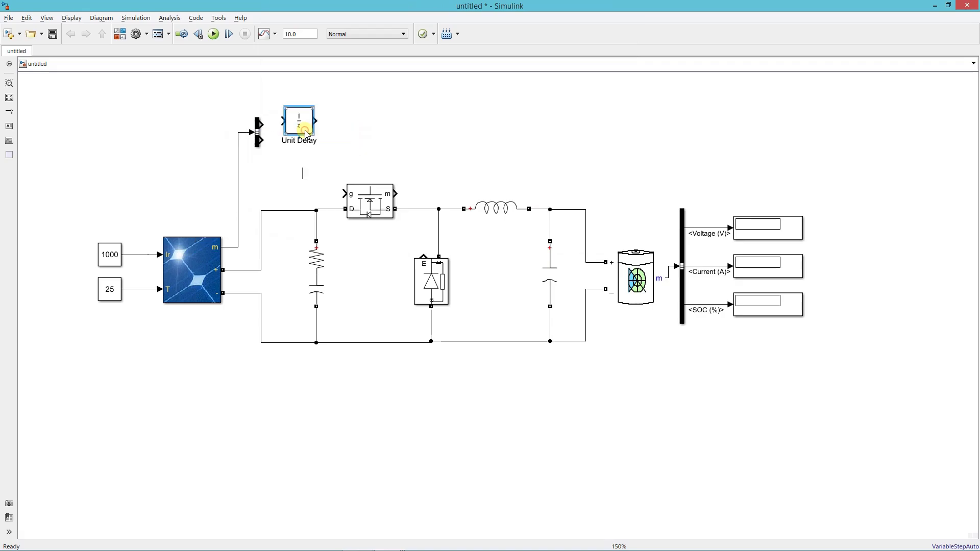
left_click_drag(326, 136, 260, 97)
left_click(258, 122)
mouse_move(308, 123)
left_mouse_down()
mouse_move(318, 116)
mouse_move(315, 126)
left_mouse_up()
right_click(315, 126)
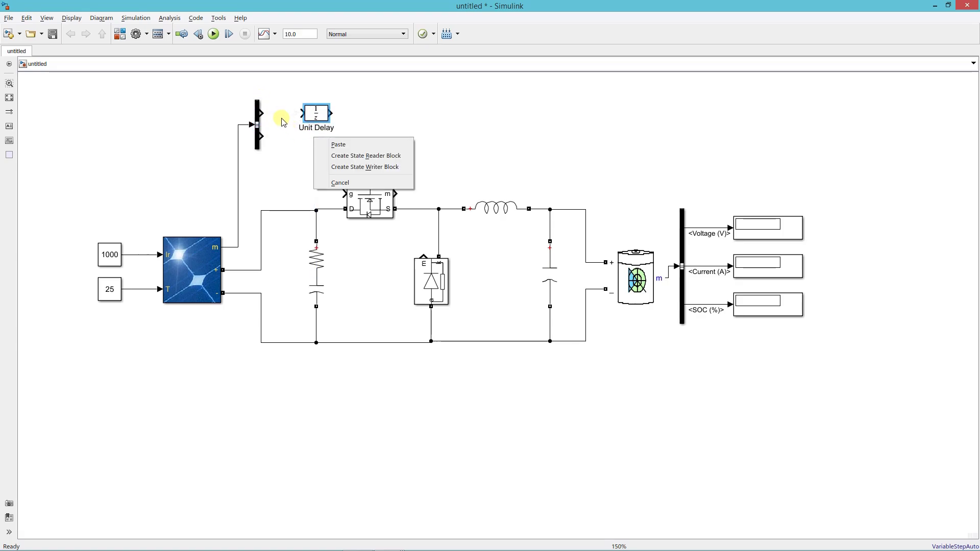
left_click(338, 145)
mouse_move(266, 139)
left_mouse_down()
mouse_move(302, 137)
mouse_move(302, 113)
left_mouse_up()
Set the sample time of both Unit Delays to 1e-4.
double_click(316, 113)
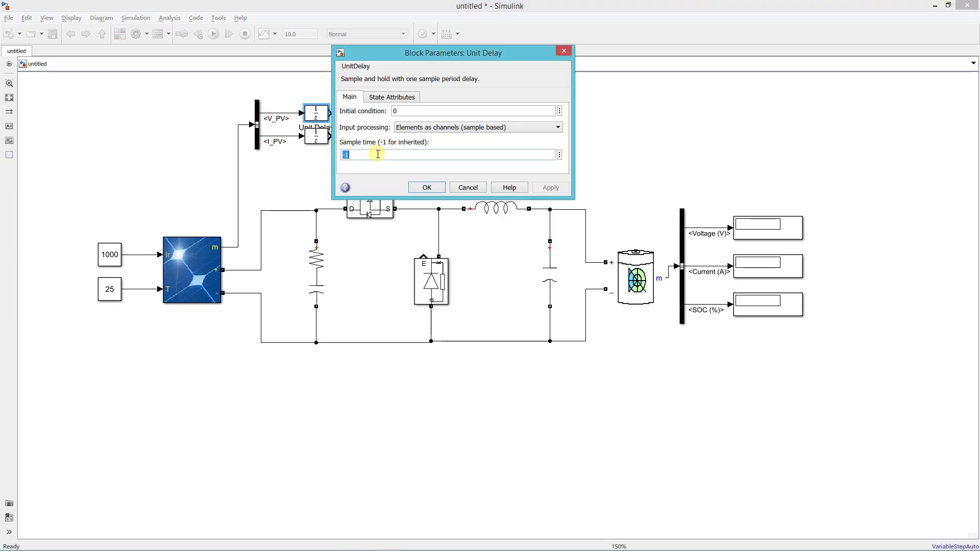
type("1e")
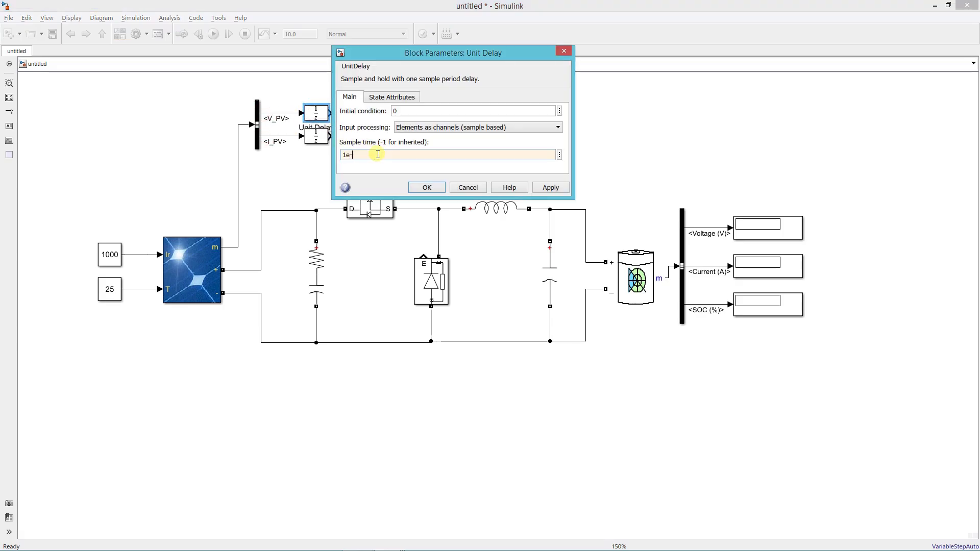
left_click(412, 188)
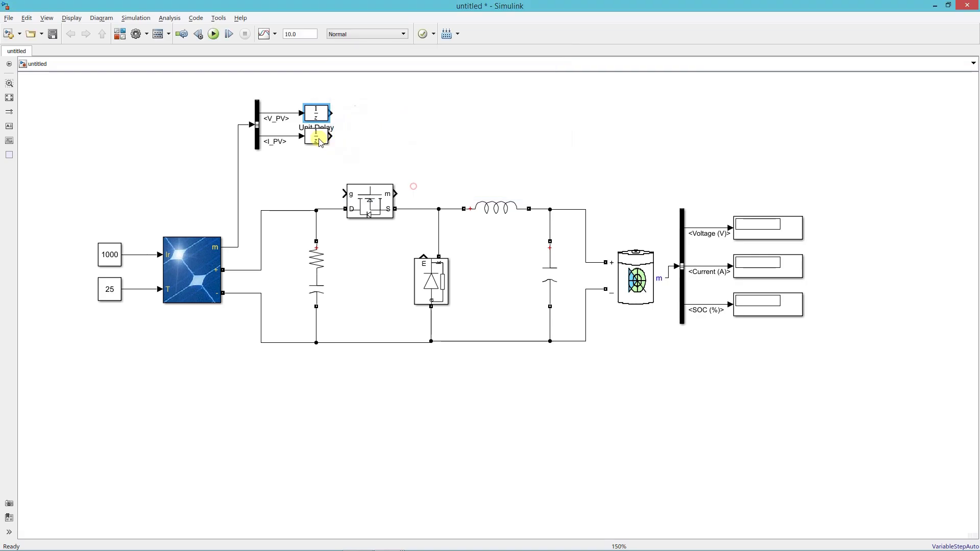
double_click(313, 138)
double_click(378, 174)
type("1e-4")
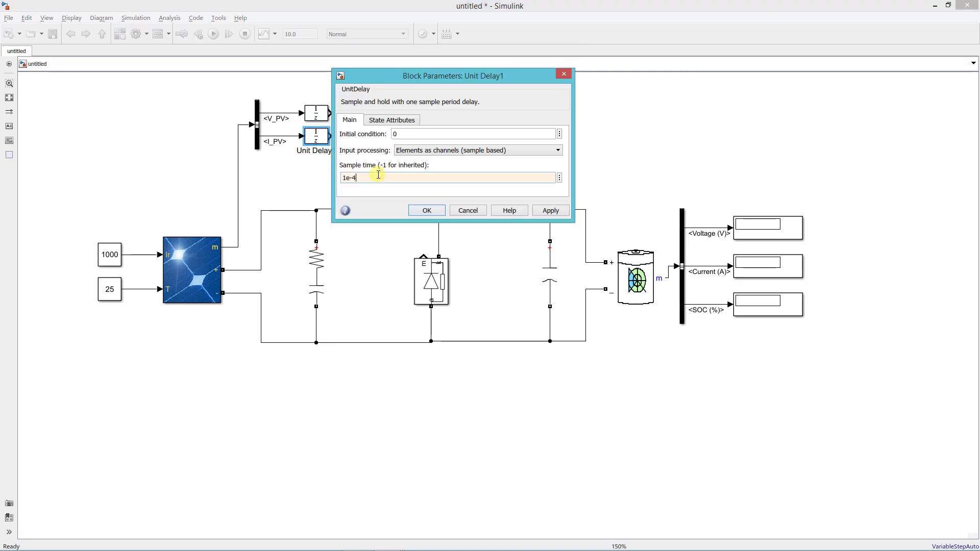
Confirm Unit Delay1's 1e-4 sample time and paste the DutyRatio MATLAB Function block beside the delays.
left_click(425, 217)
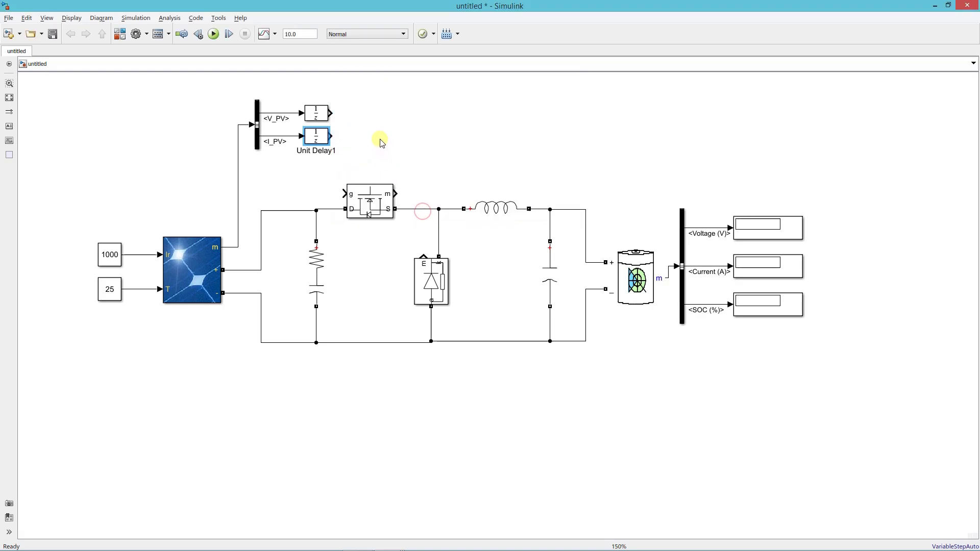
key("ctrl+v")
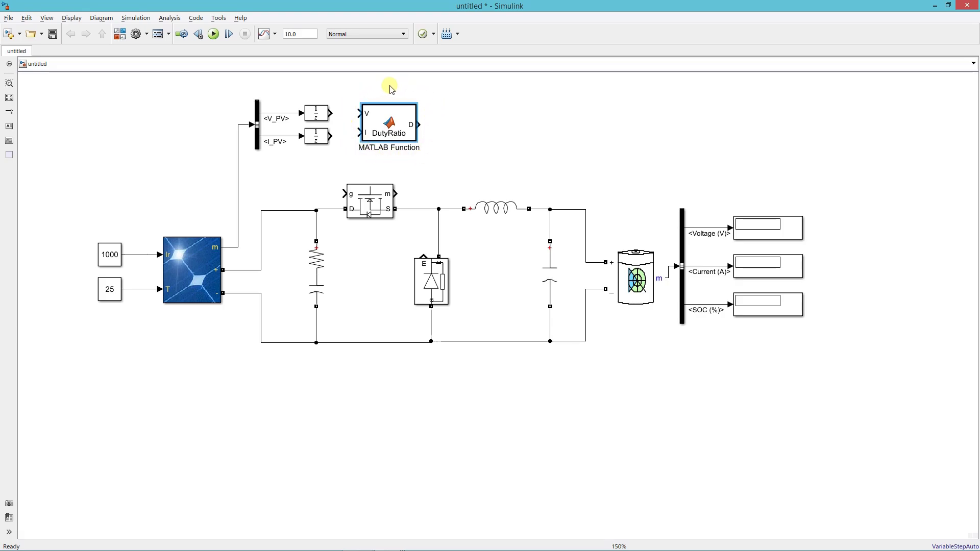
Review the DutyRatio perturb-and-observe code, then close the editor.
double_click(389, 125)
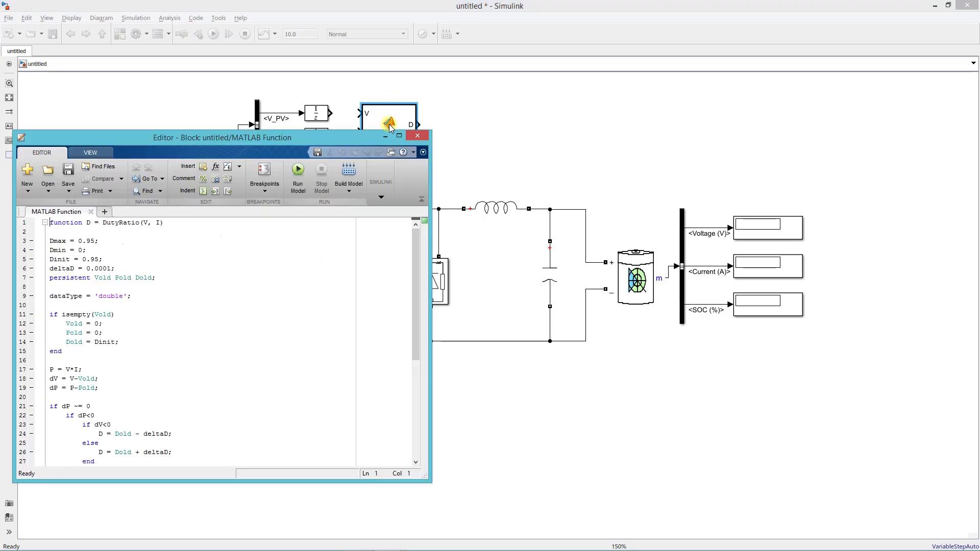
left_click_drag(377, 134, 539, 69)
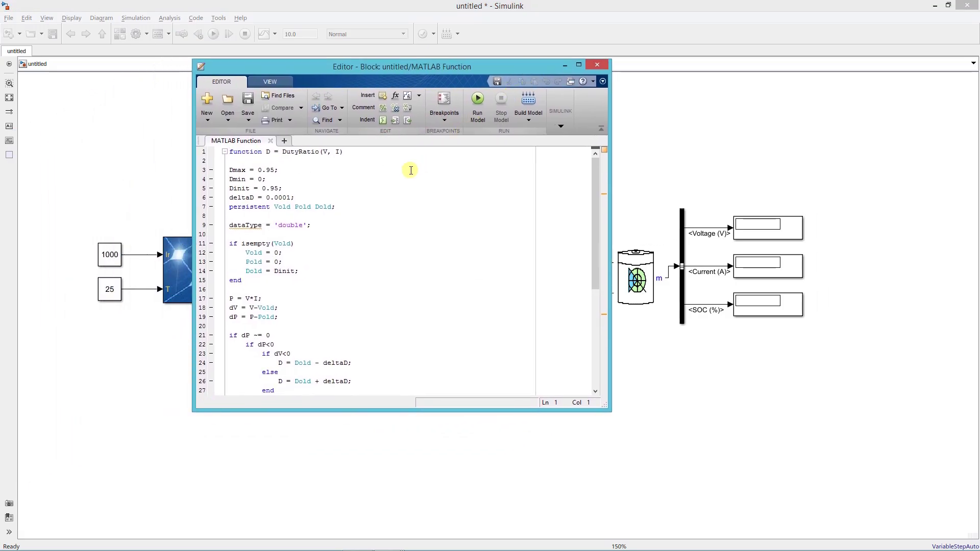
left_click(279, 170)
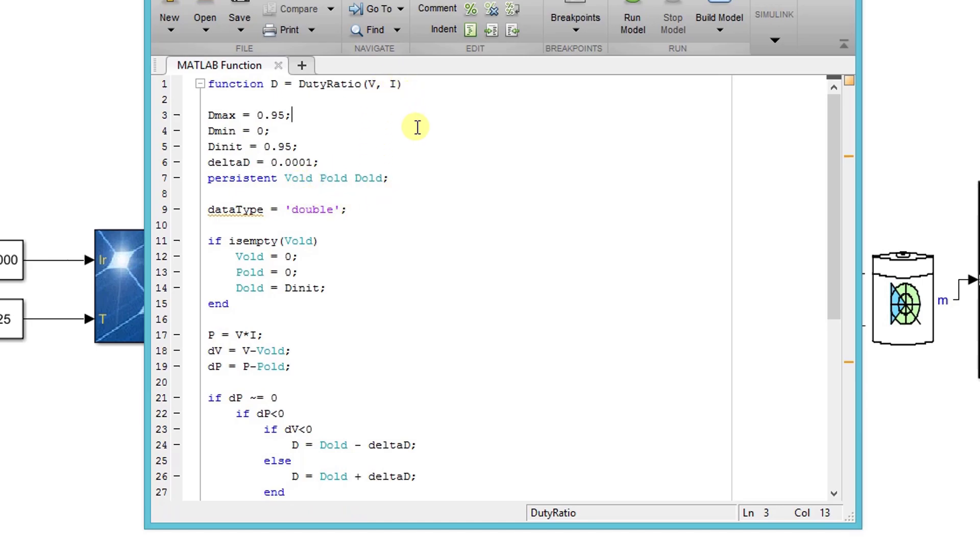
scroll(414, 183, "down", 1)
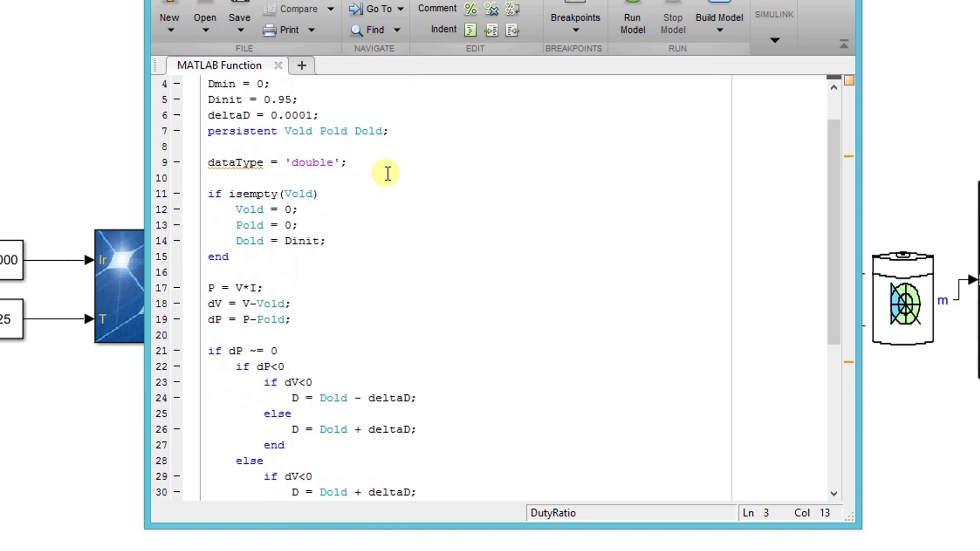
scroll(388, 174, "down", 1)
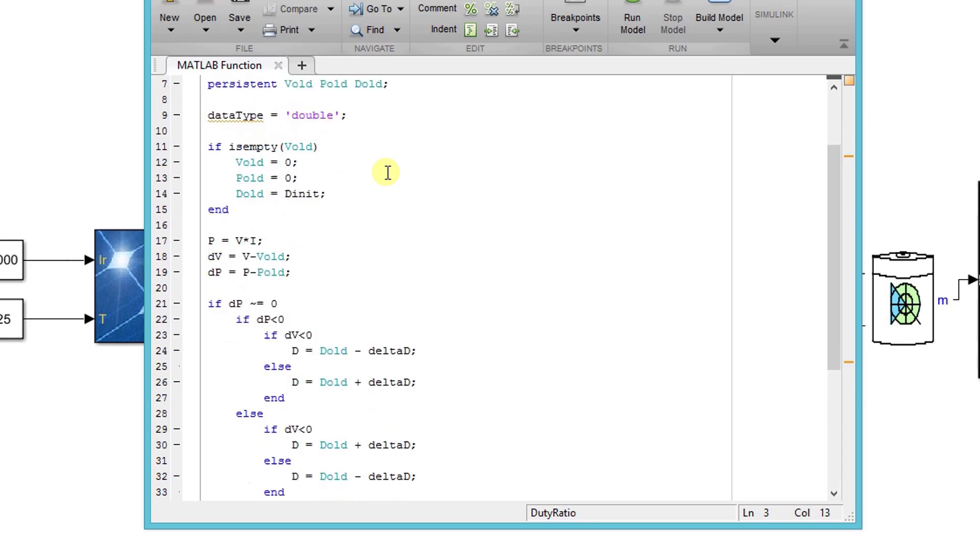
scroll(387, 173, "down", 1)
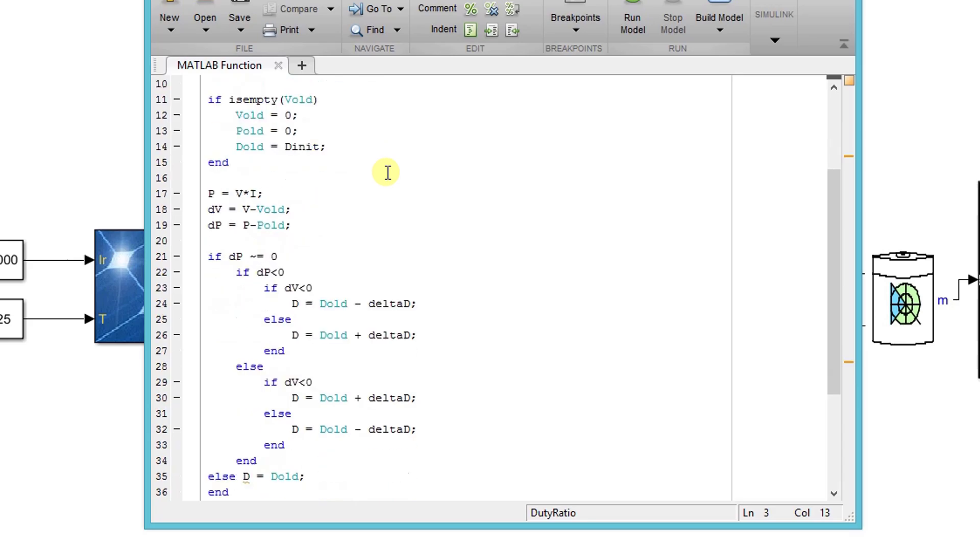
scroll(388, 173, "down", 1)
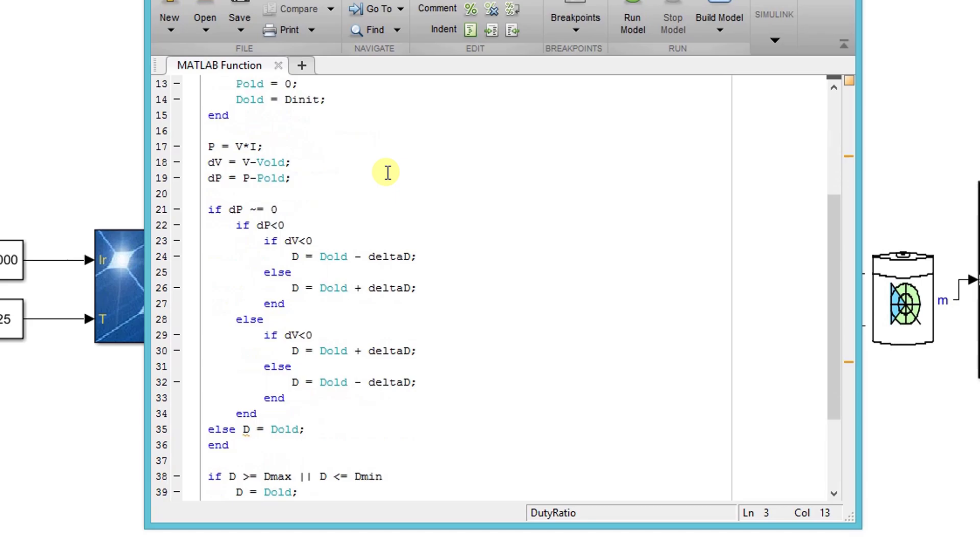
scroll(388, 174, "down", 1)
scroll(388, 172, "down", 1)
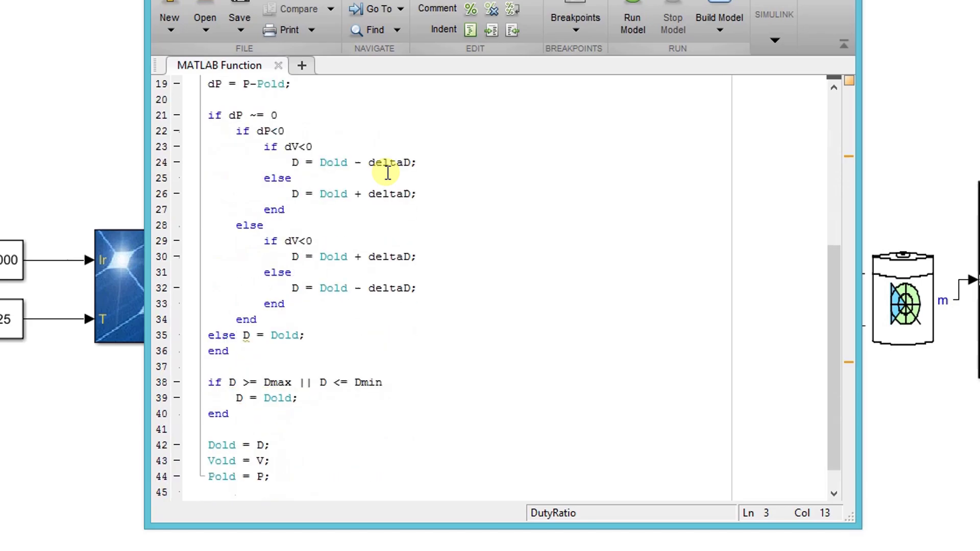
scroll(388, 174, "down", 1)
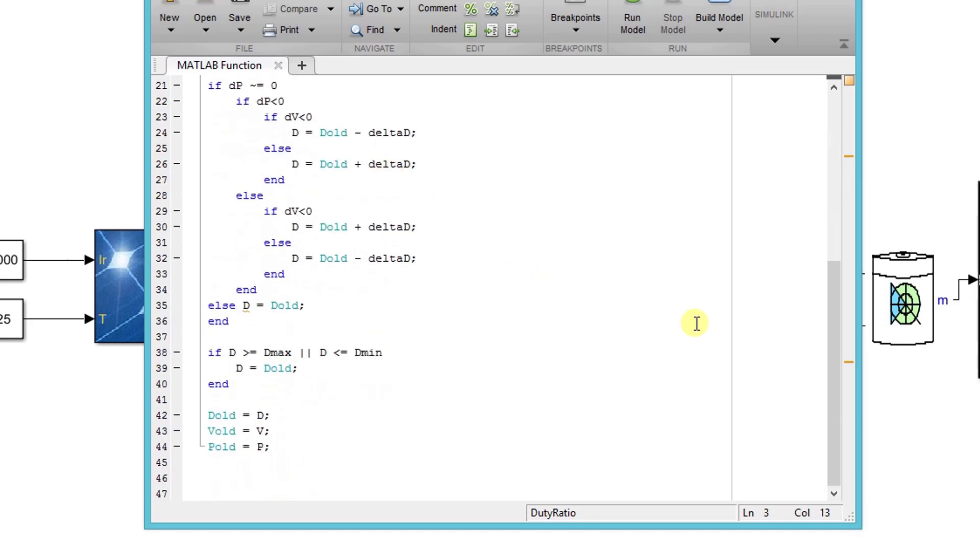
mouse_move(836, 347)
left_mouse_down()
mouse_move(820, 150)
mouse_move(833, 347)
left_mouse_up()
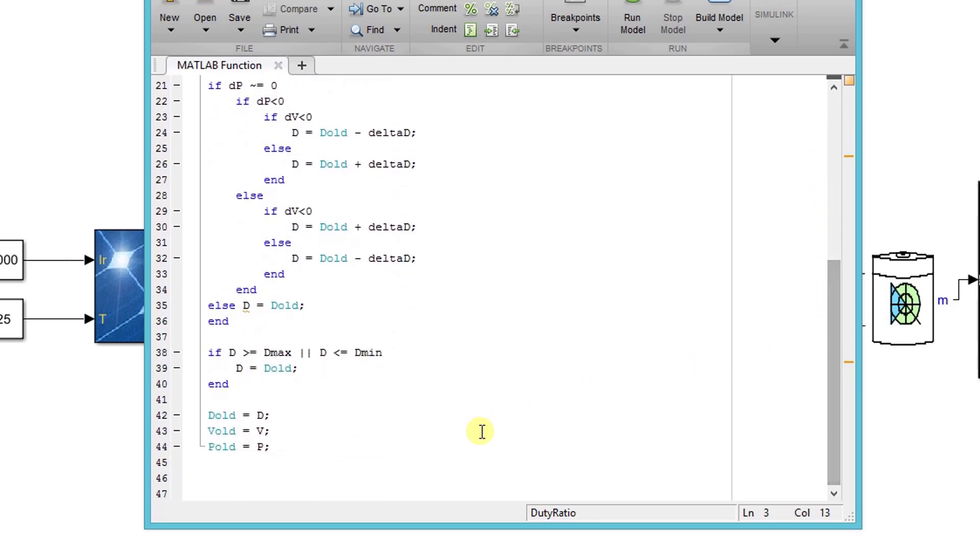
left_click(298, 461)
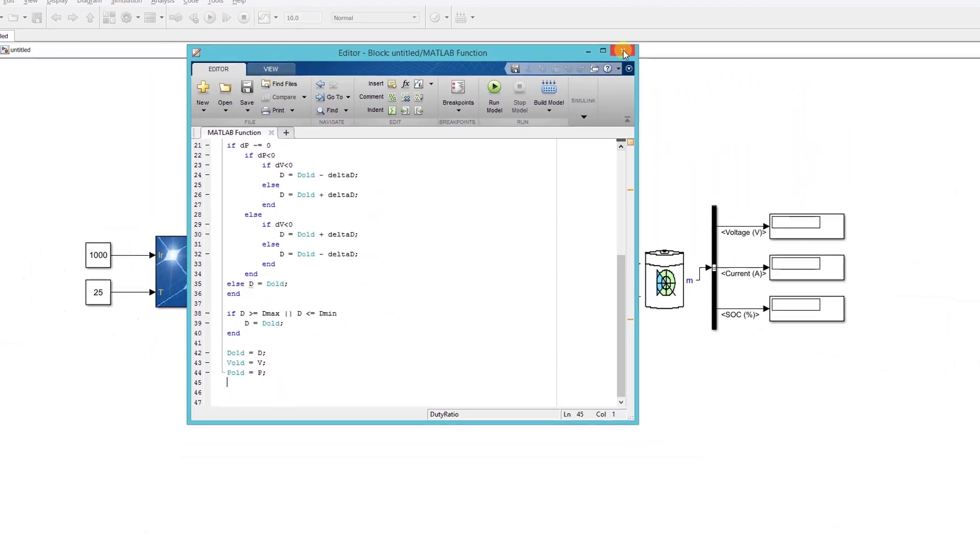
left_click(597, 64)
Wire both delayed signals into DutyRatio's V and I inputs and straighten the lines.
left_click_drag(332, 116, 361, 138)
left_click(457, 135)
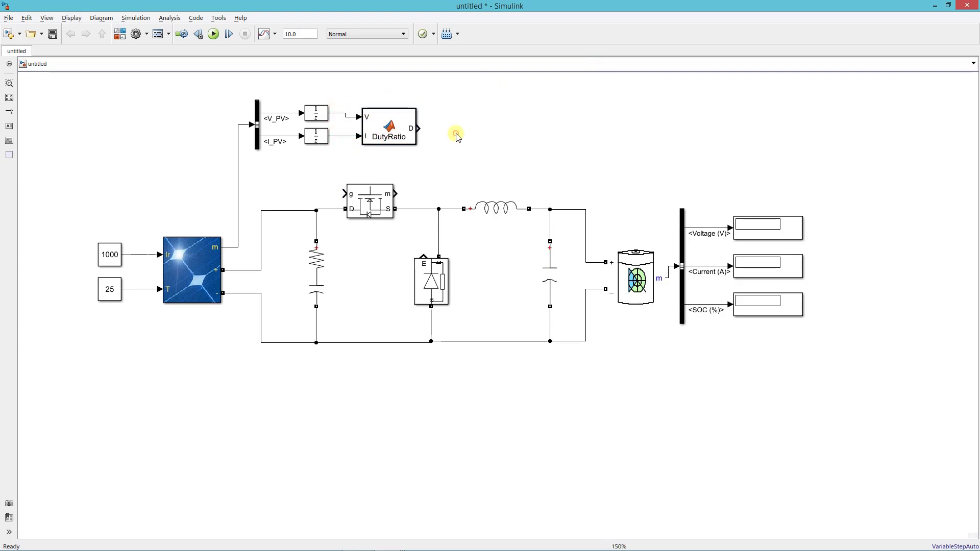
double_click(531, 141)
Add a Relational Operator set to >= and wire DutyRatio's D output into it.
type("relational")
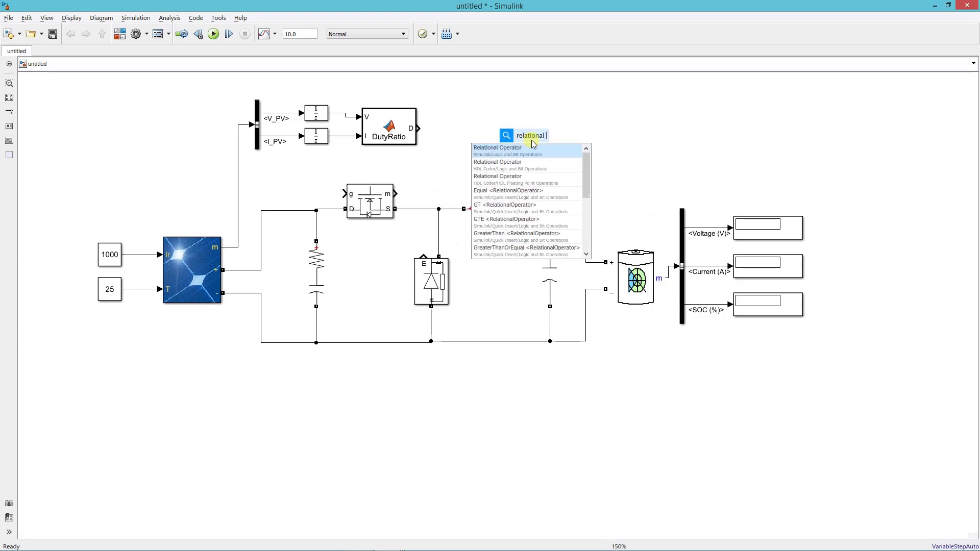
left_click(531, 152)
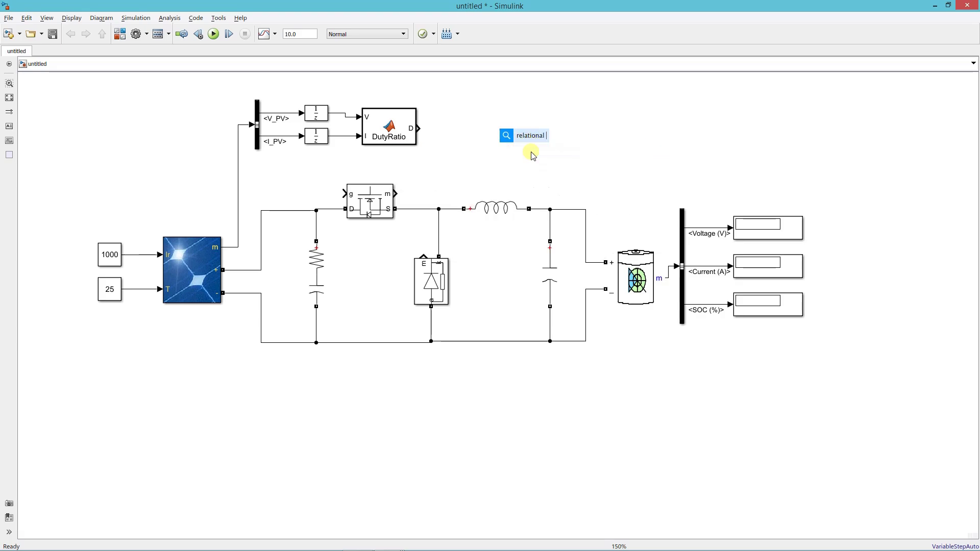
double_click(530, 138)
left_click(633, 147)
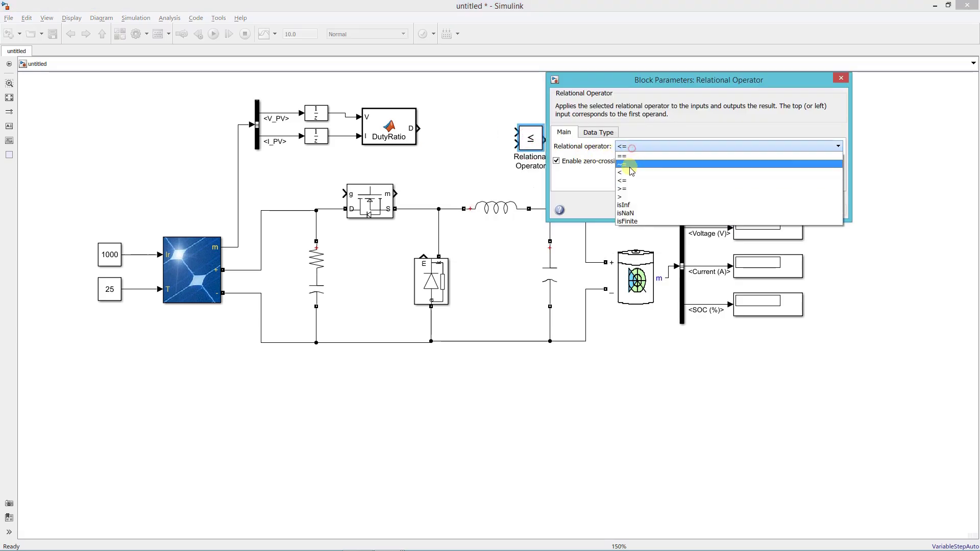
left_click(628, 185)
left_click(703, 209)
left_click_drag(531, 139, 504, 134)
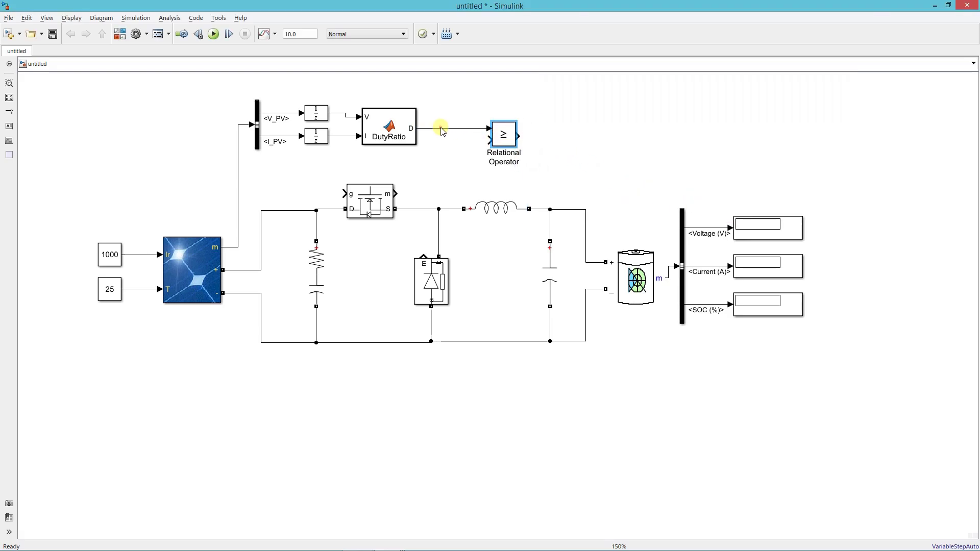
Add a Repeating Sequence with time values [0 0.0002] and output values [0 1] beside the comparator.
double_click(438, 171)
type("repeat")
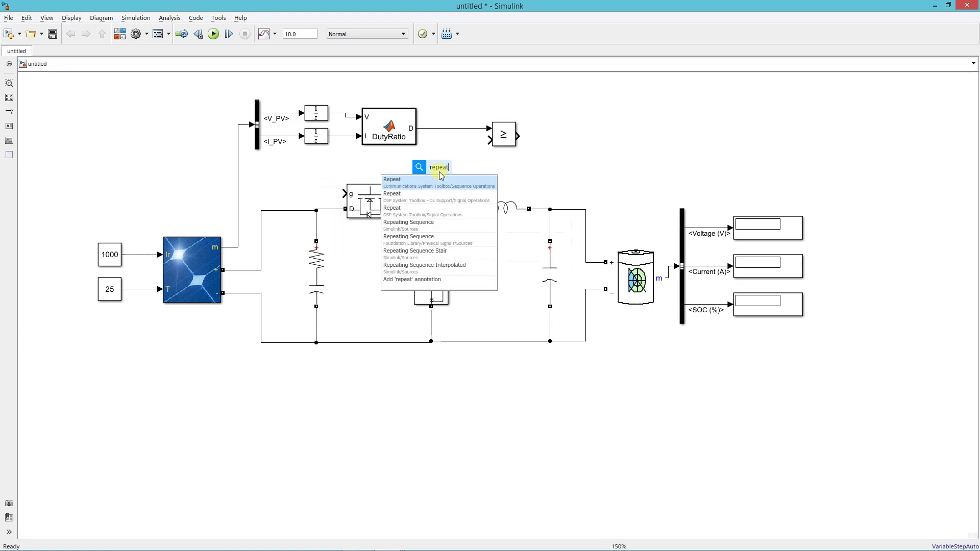
type("ing se")
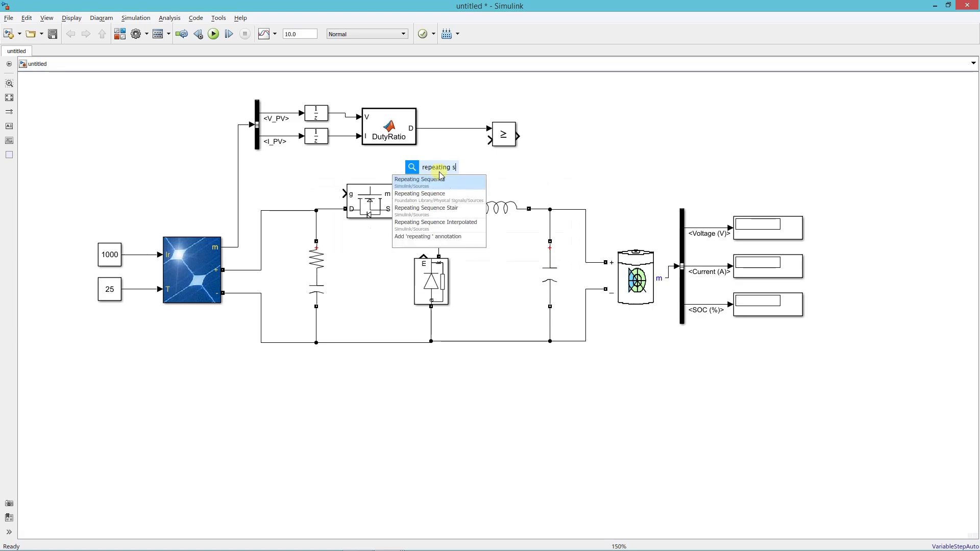
left_click(441, 175)
left_click_drag(441, 175, 466, 159)
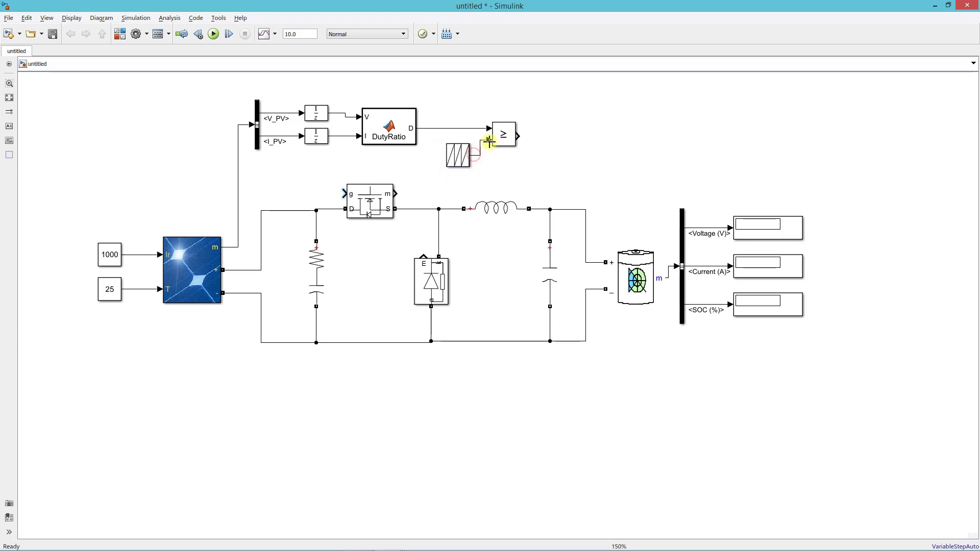
double_click(459, 156)
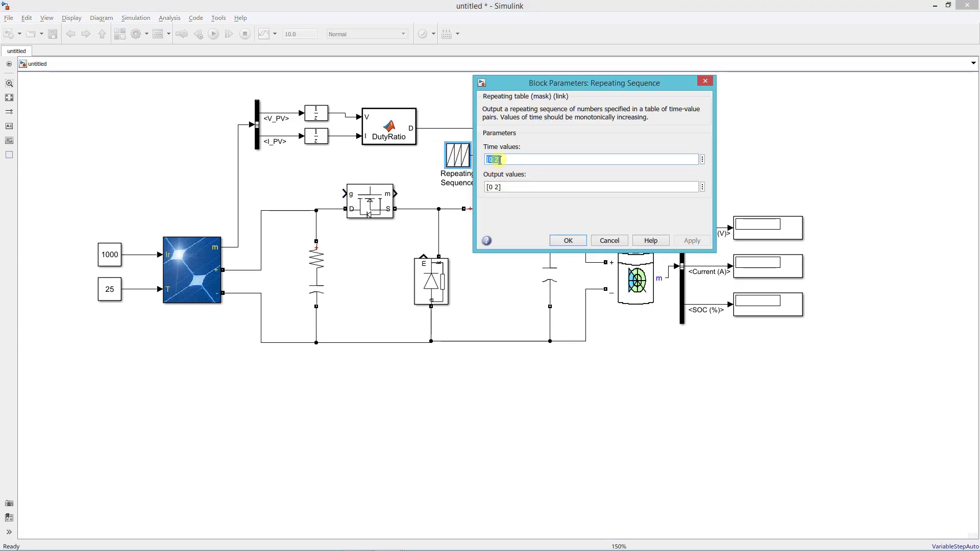
key("BackSpace")
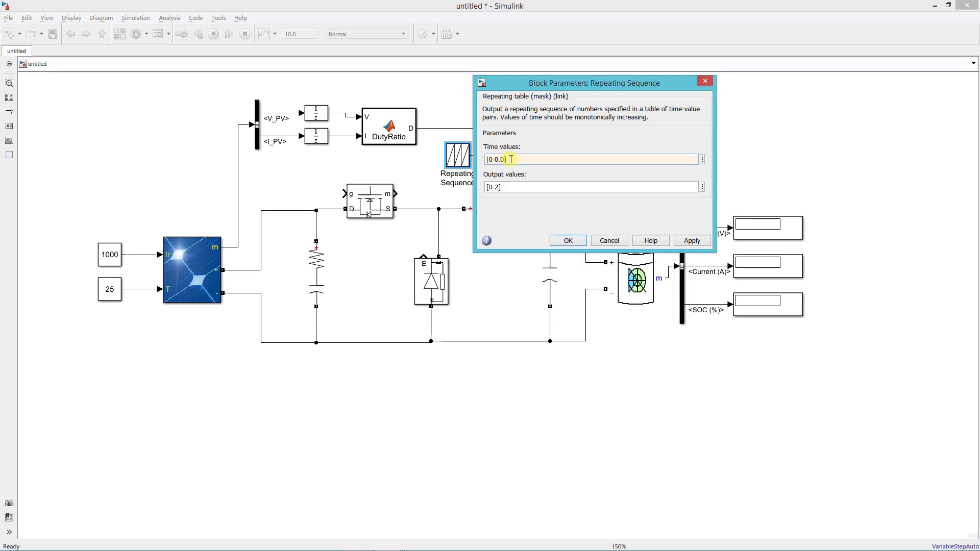
triple_click(510, 186)
key("BackSpace")
type("1")
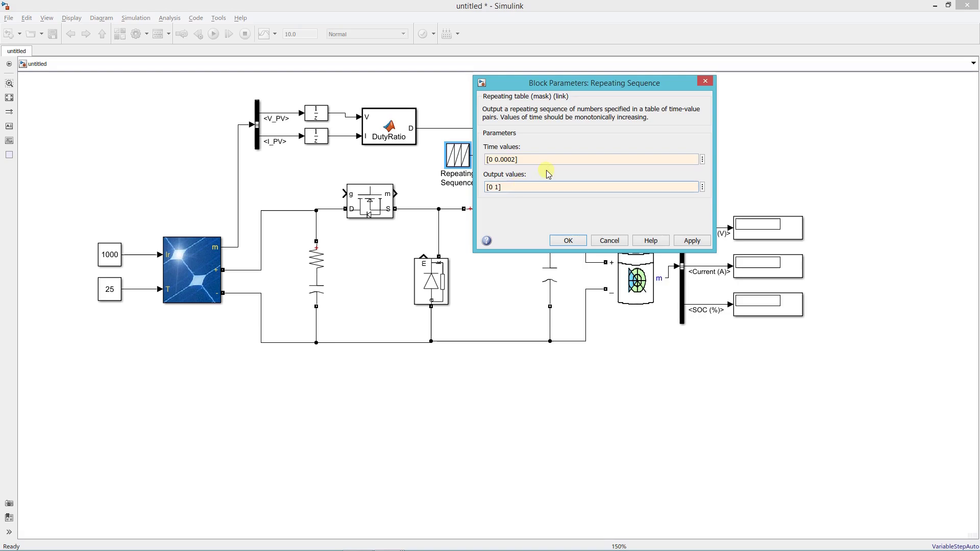
left_click(565, 239)
left_click(539, 180)
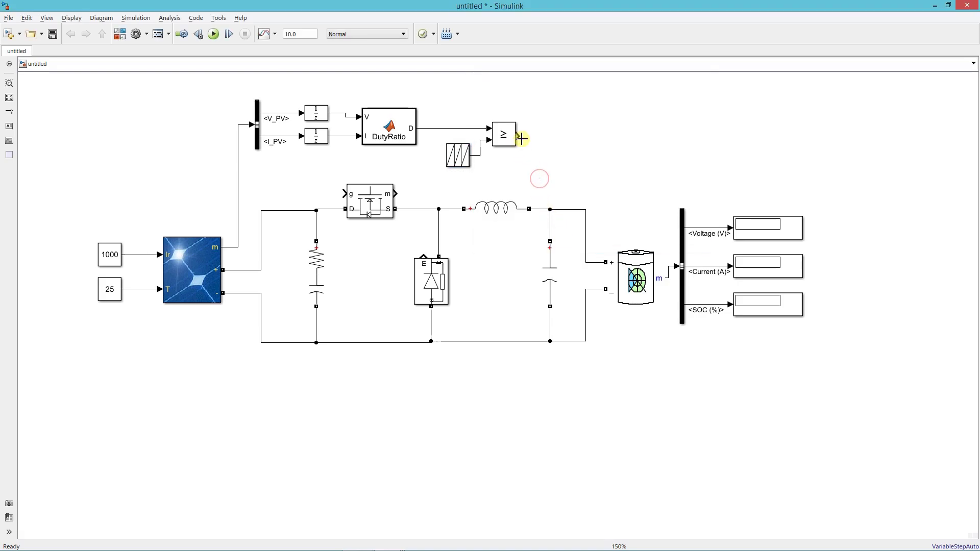
Wire the comparator output to the MOSFET gate, move the control row up, and fit the view.
left_click_drag(518, 136, 343, 194)
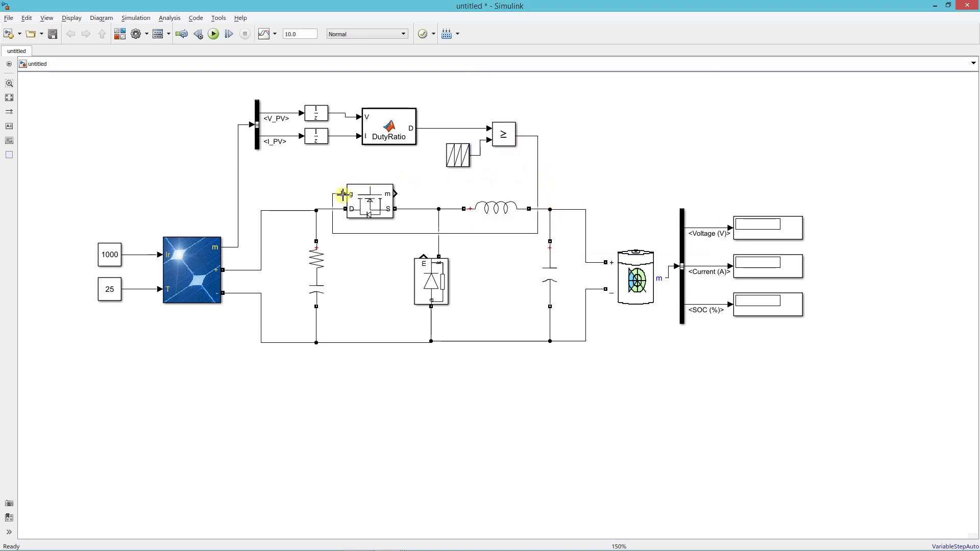
left_click_drag(416, 234, 407, 177)
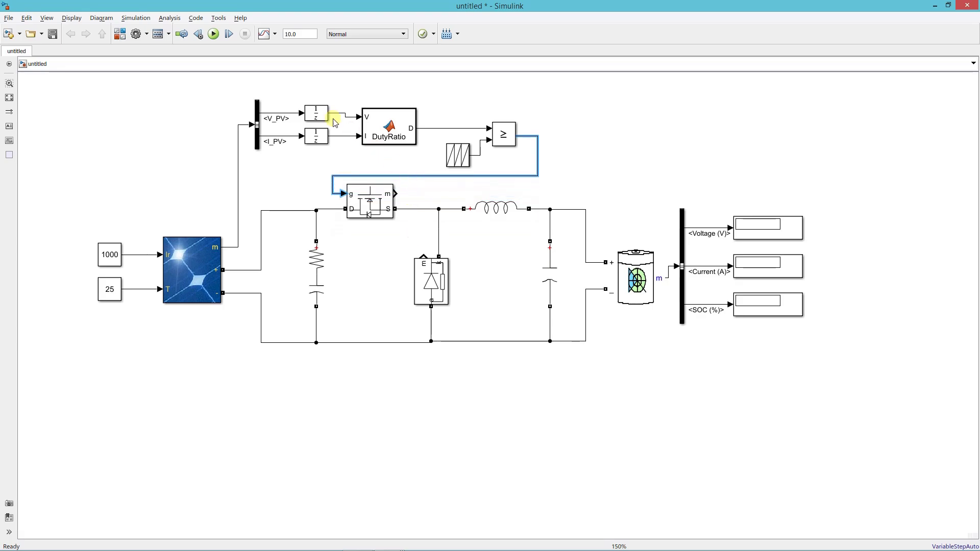
left_click_drag(247, 90, 513, 154)
left_click_drag(445, 134, 445, 115)
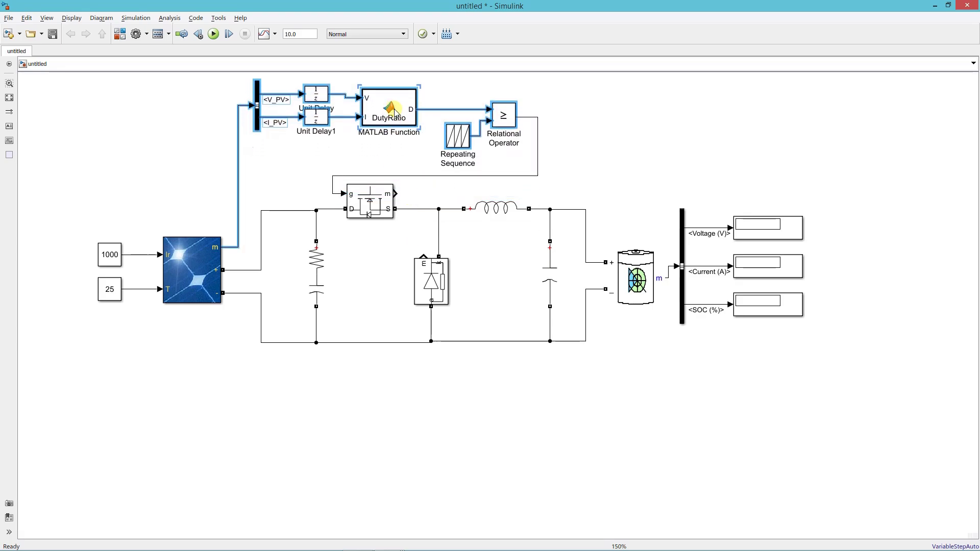
left_click(588, 130)
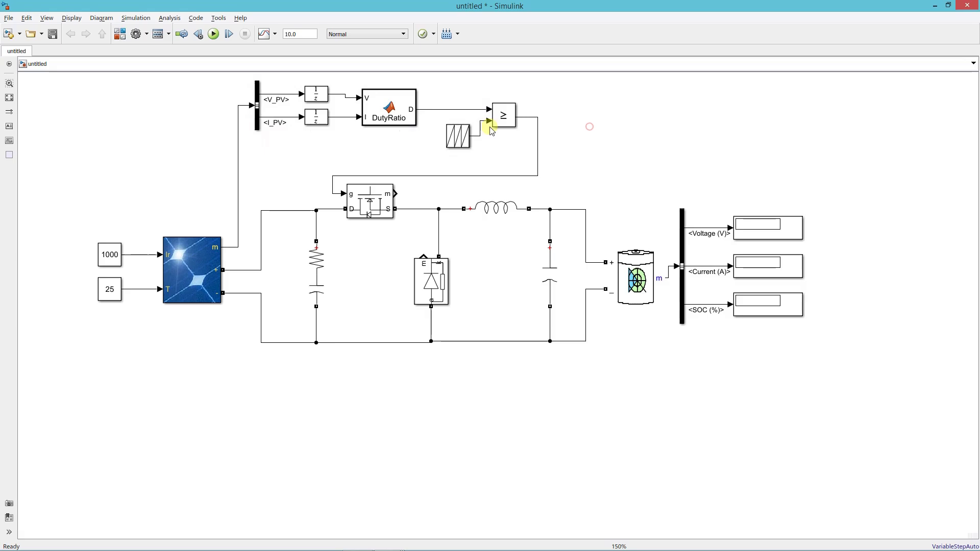
left_click(9, 98)
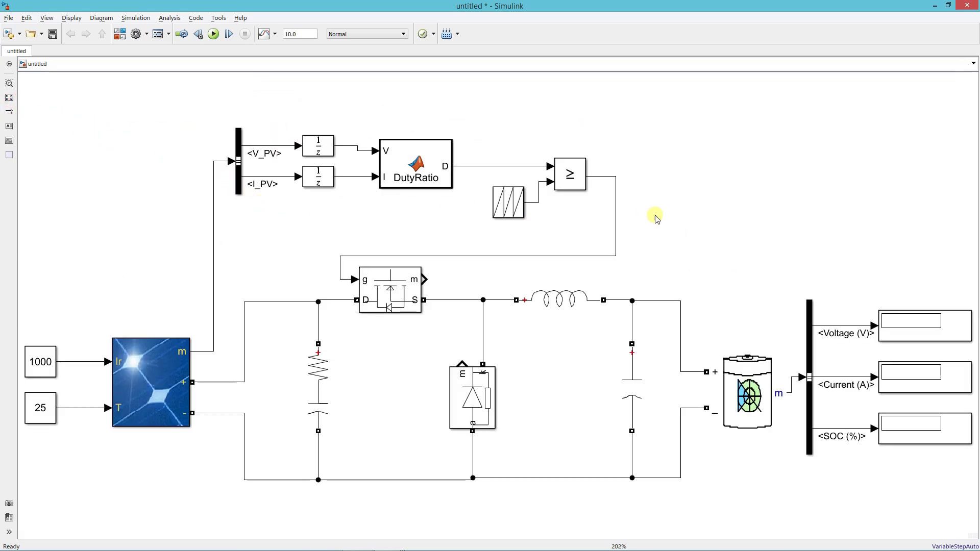
Add a Product block multiplying the delayed PV voltage and current, and realign the Repeating Sequence.
double_click(302, 225)
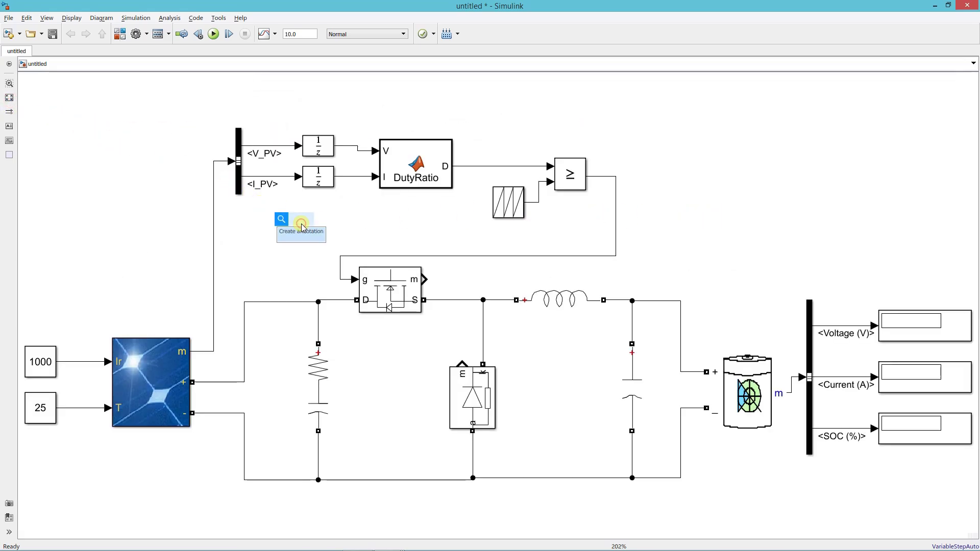
type("product")
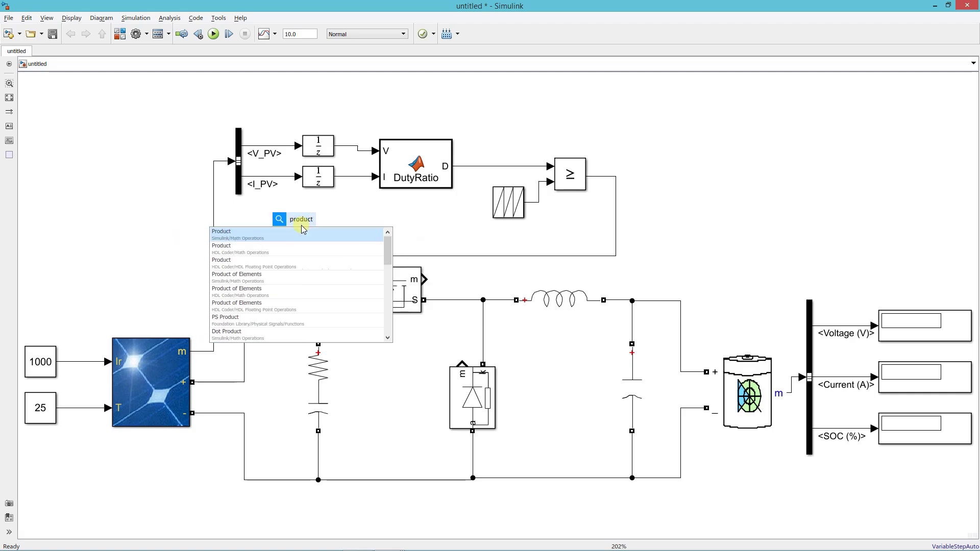
key("Return")
left_click_drag(302, 226, 342, 146)
left_click_drag(376, 220, 356, 176)
left_click_drag(394, 214, 371, 228)
left_click_drag(517, 211, 528, 201)
Connect a new Display block to the Product output to show PV power.
left_click(427, 229)
type("display")
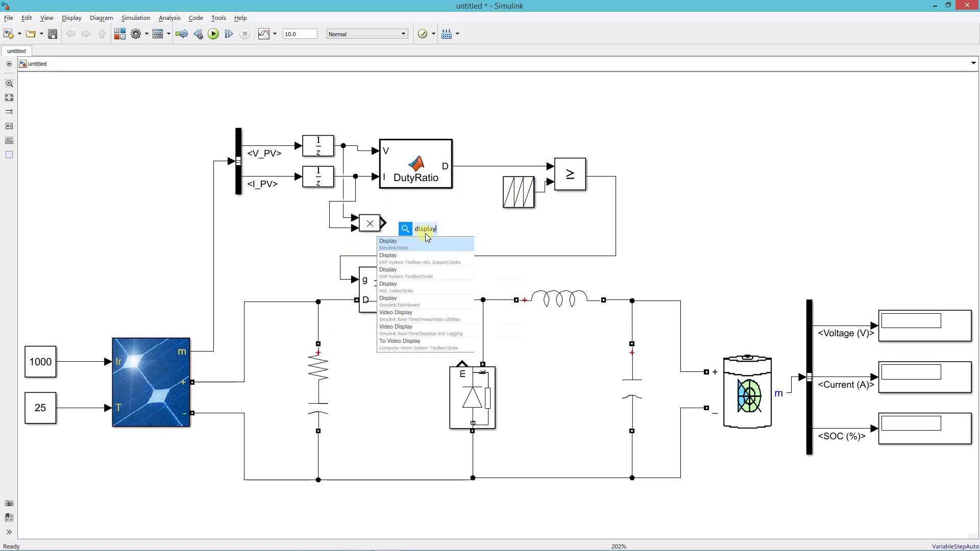
left_click(428, 241)
left_click_drag(431, 238, 451, 228)
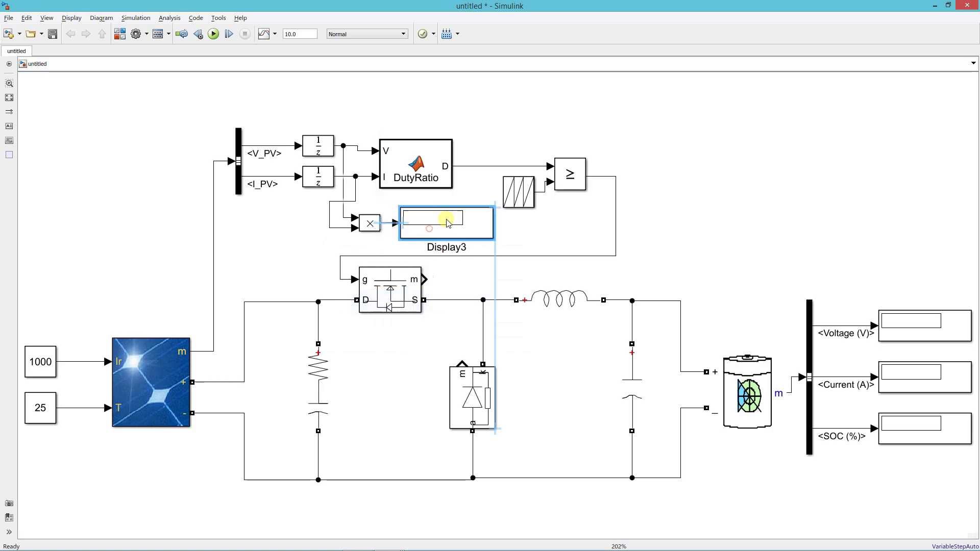
left_click(272, 228)
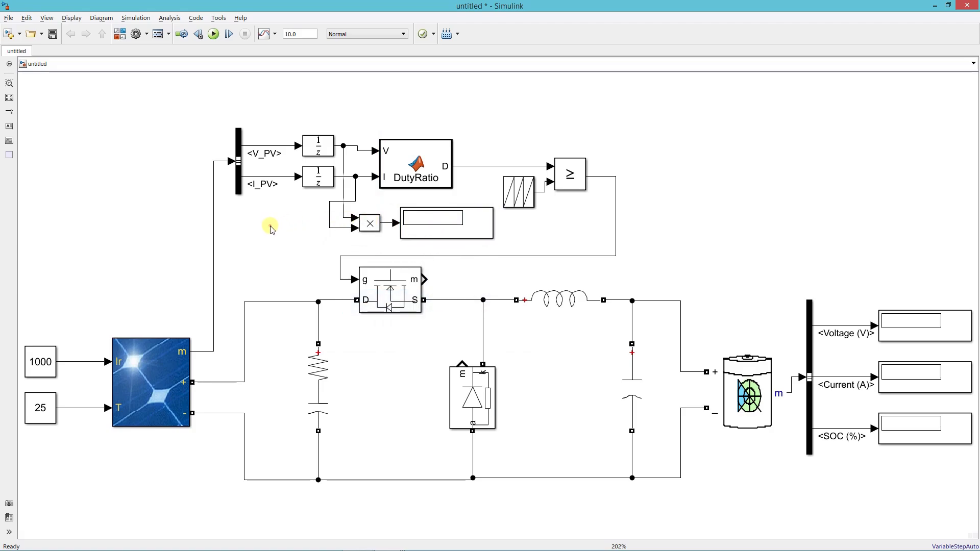
left_click(136, 34)
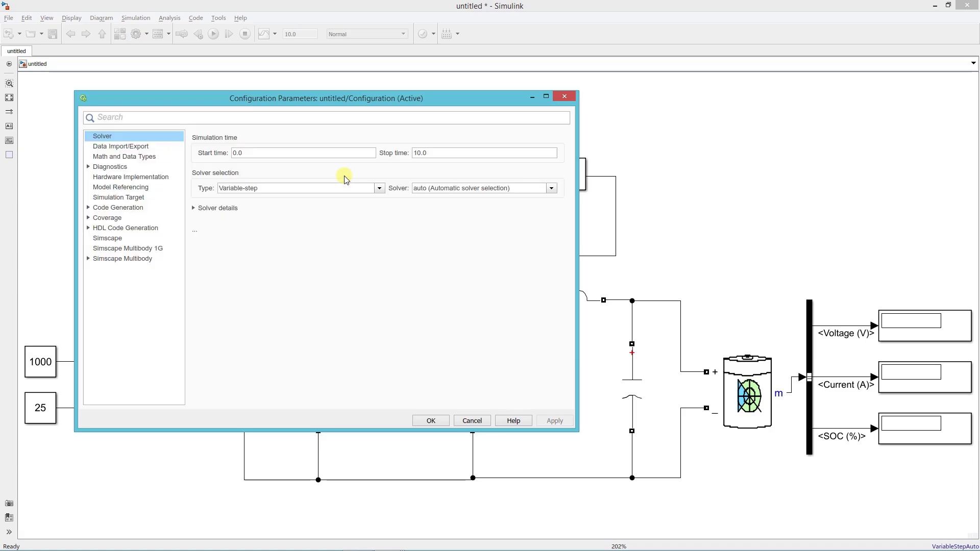
Set the variable-step solver to ode23t (mod. stiff/Trapezoidal), apply, and close the settings.
left_click(294, 189)
left_click(292, 199)
left_click(429, 188)
left_click(456, 258)
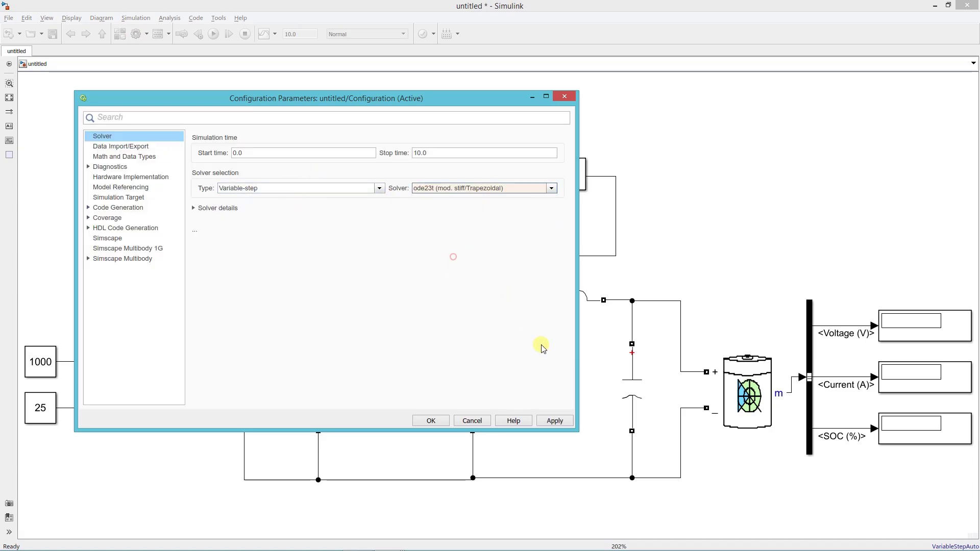
left_click(550, 421)
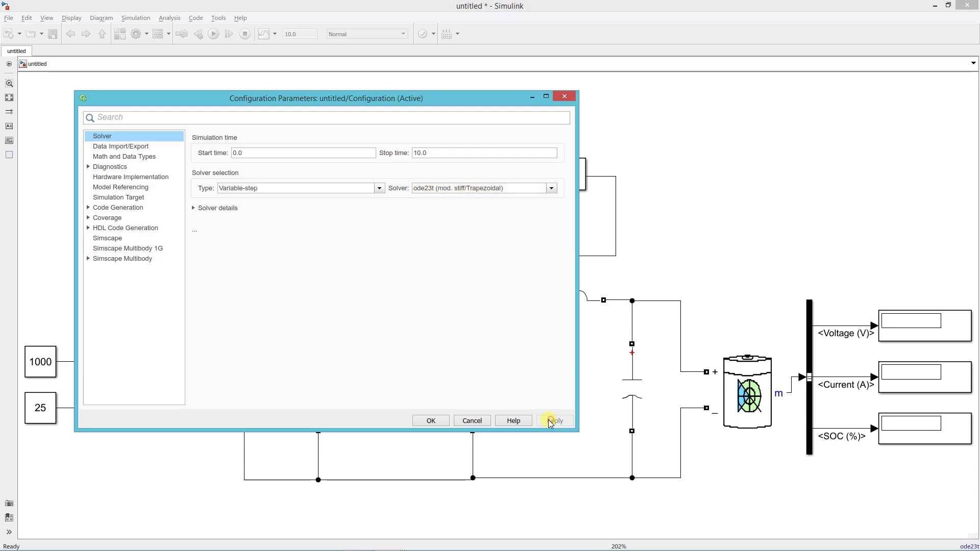
left_click(438, 421)
Insert a powergui block and place it at the left of the model.
double_click(256, 254)
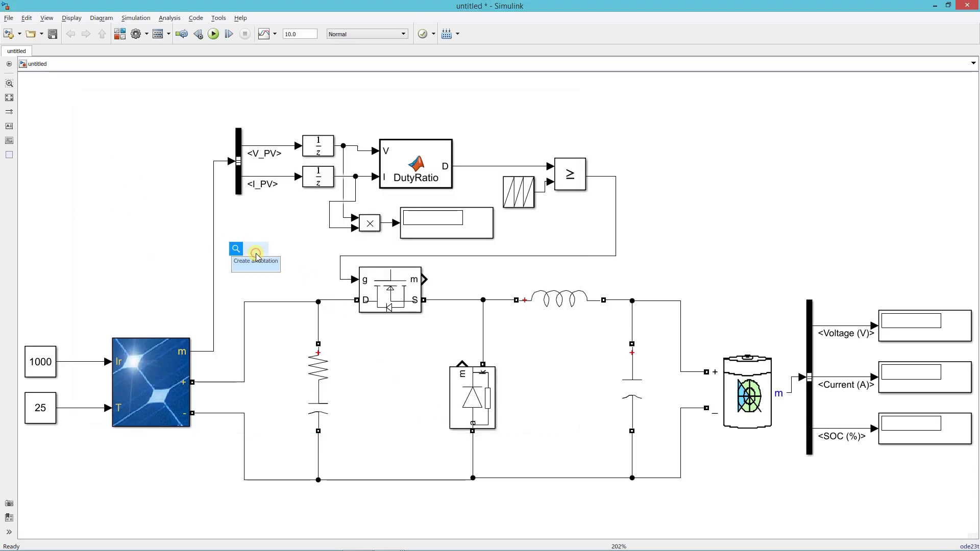
type("power")
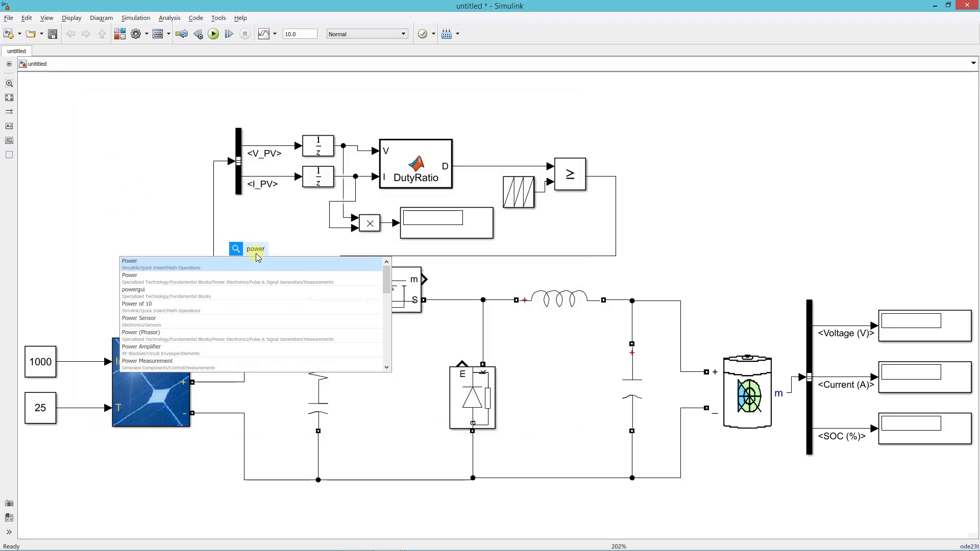
type("gui")
left_click(272, 268)
left_click_drag(272, 268, 119, 227)
Set powergui to Discrete simulation with a 1e-6 s sample time.
double_click(118, 226)
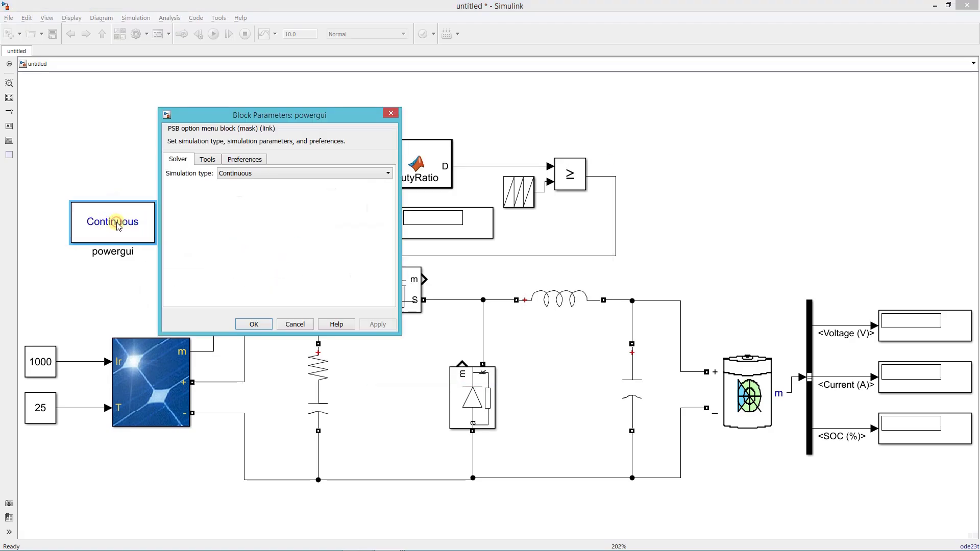
left_click(238, 176)
left_click(239, 193)
double_click(239, 190)
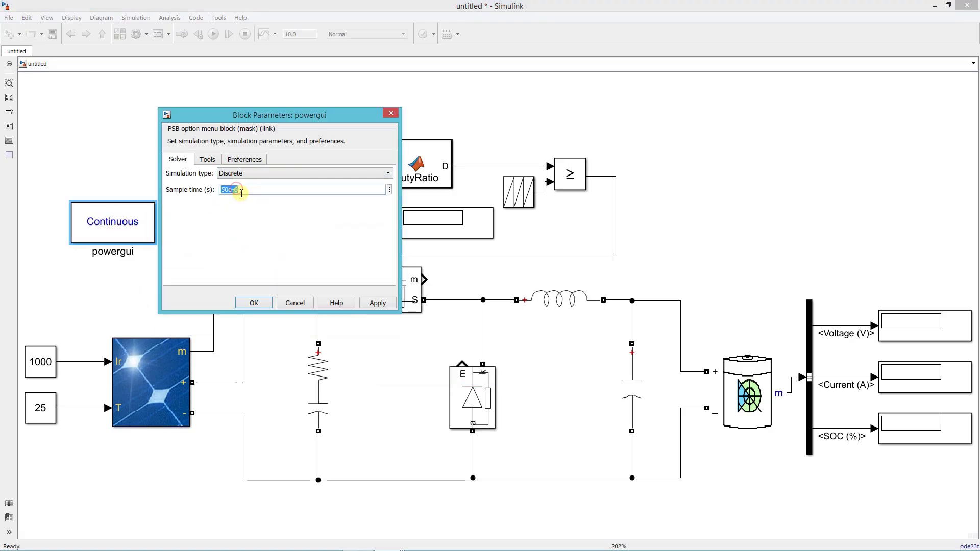
type("1")
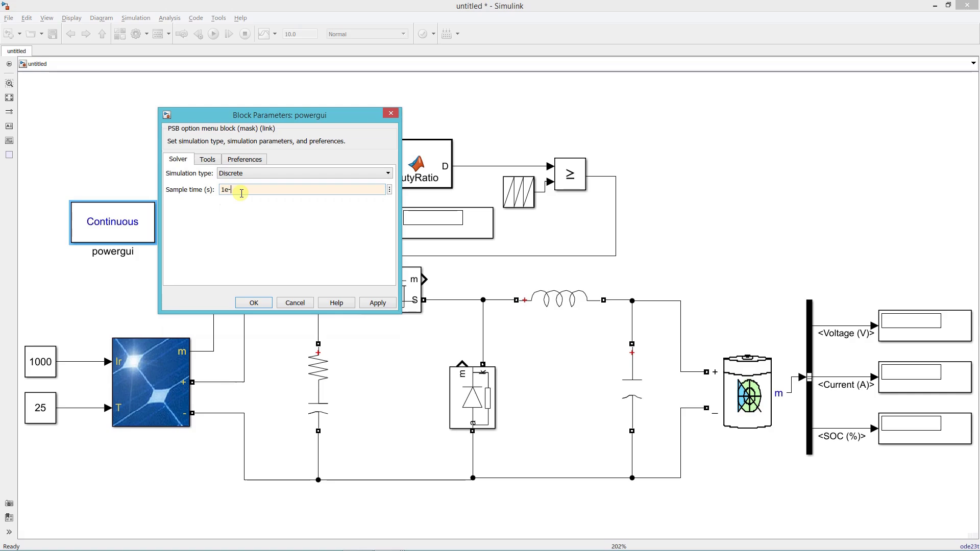
left_click(378, 303)
left_click(263, 303)
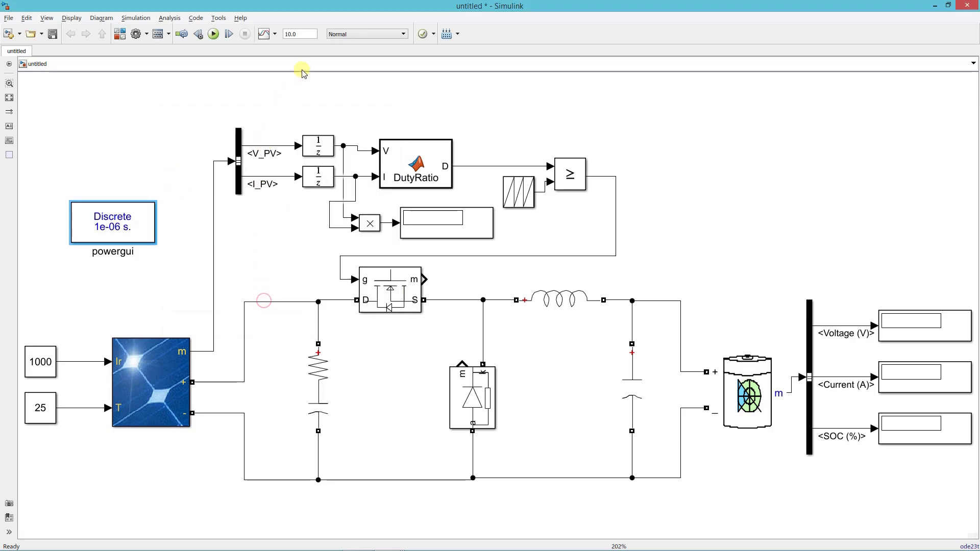
Run the simulation with a stop time of 1 s.
type("1")
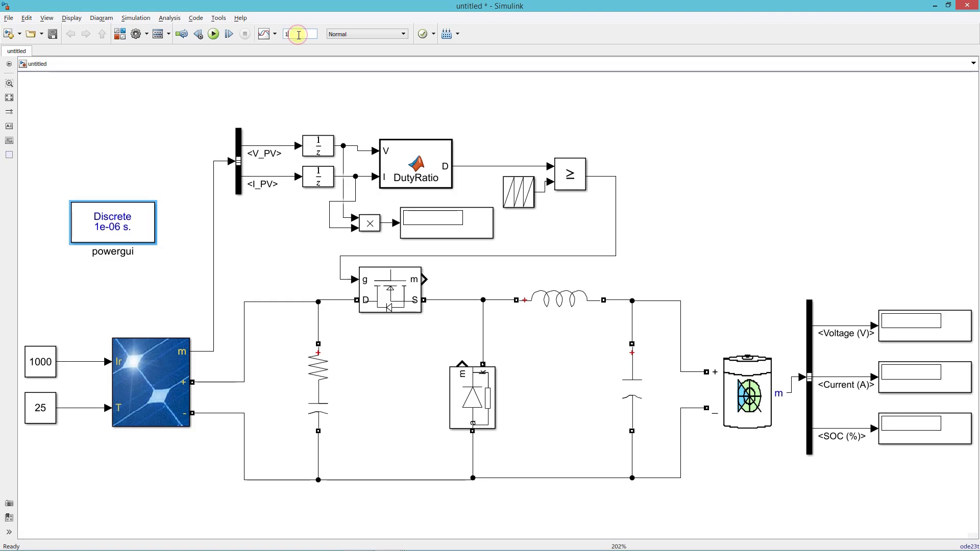
left_click(299, 106)
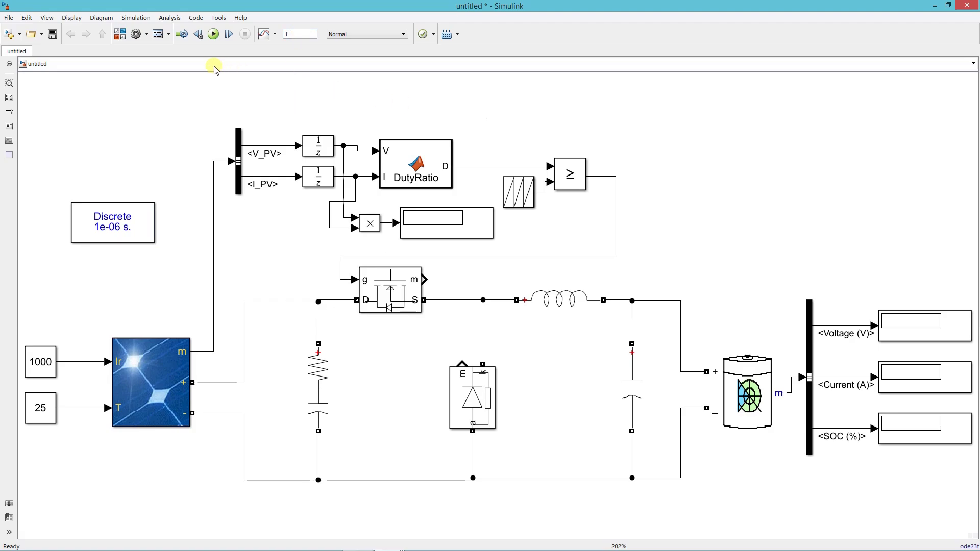
left_click(213, 34)
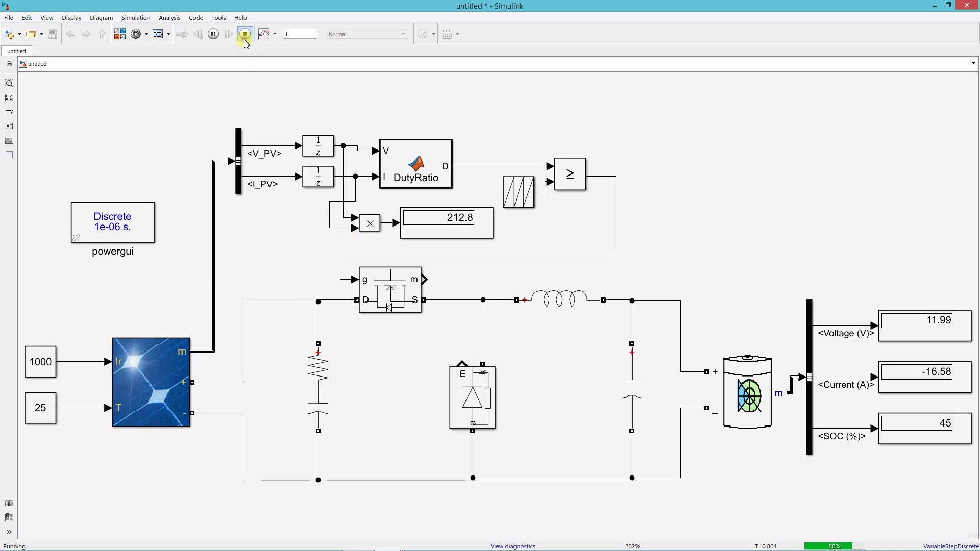
Rerun with a 3 s stop time and open the 1000 irradiance constant's parameters.
left_click(244, 35)
double_click(296, 34)
type("3")
left_click(213, 34)
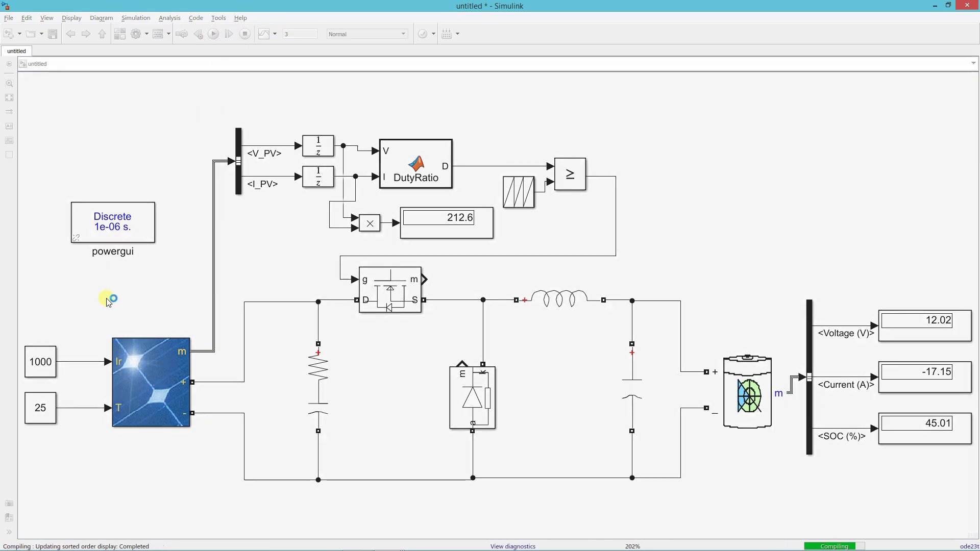
double_click(52, 356)
left_click_drag(180, 290, 295, 147)
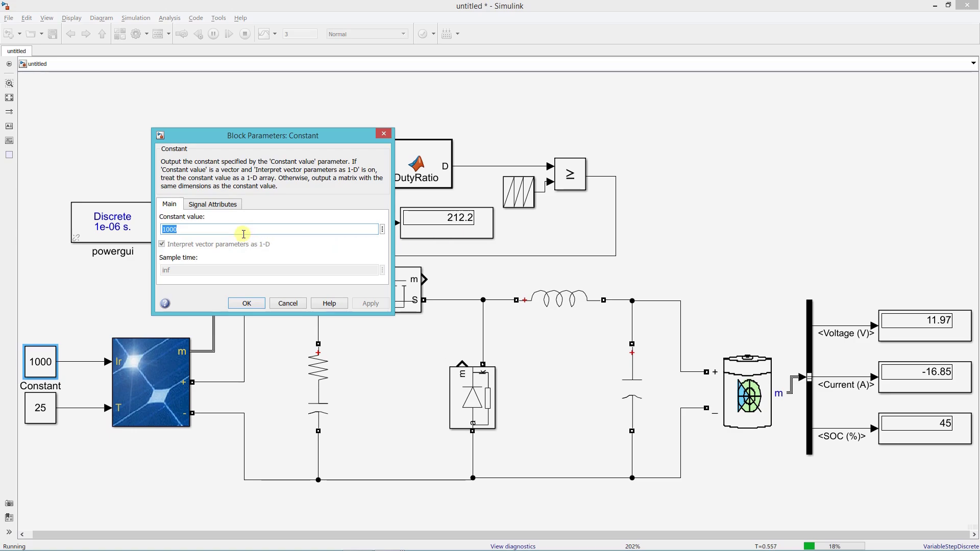
Apply irradiance values 800, 500, then 300 during the run, then close the Constant dialog.
type("800")
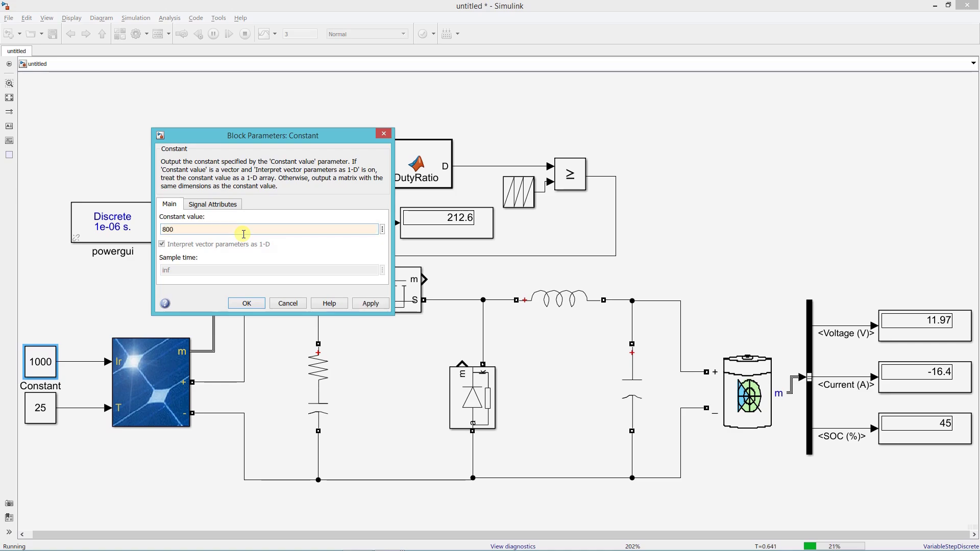
left_click(369, 304)
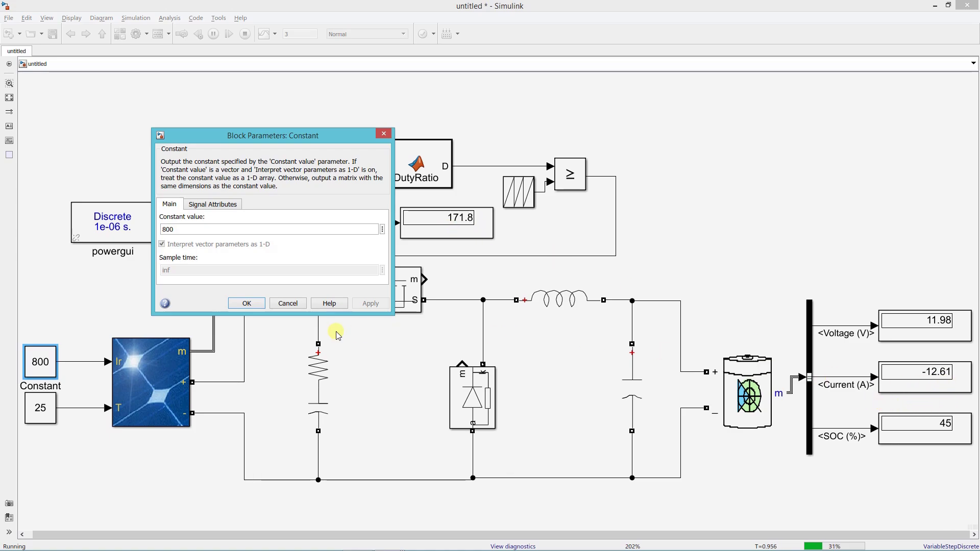
type("50")
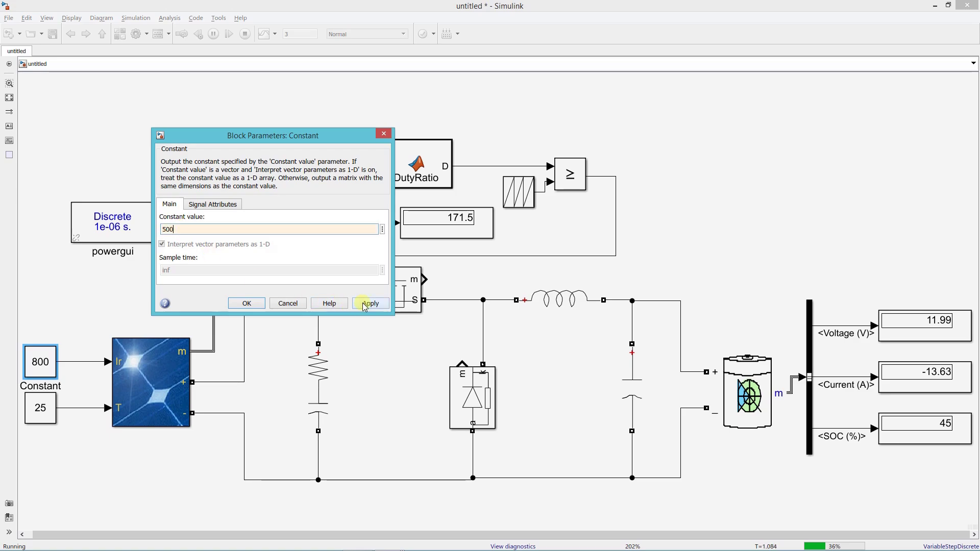
left_click(366, 304)
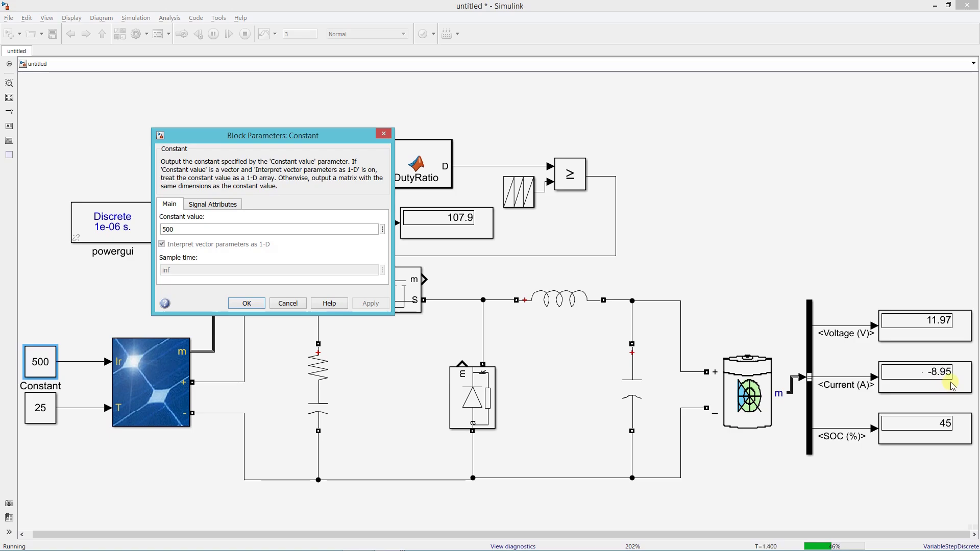
double_click(177, 230)
type("300")
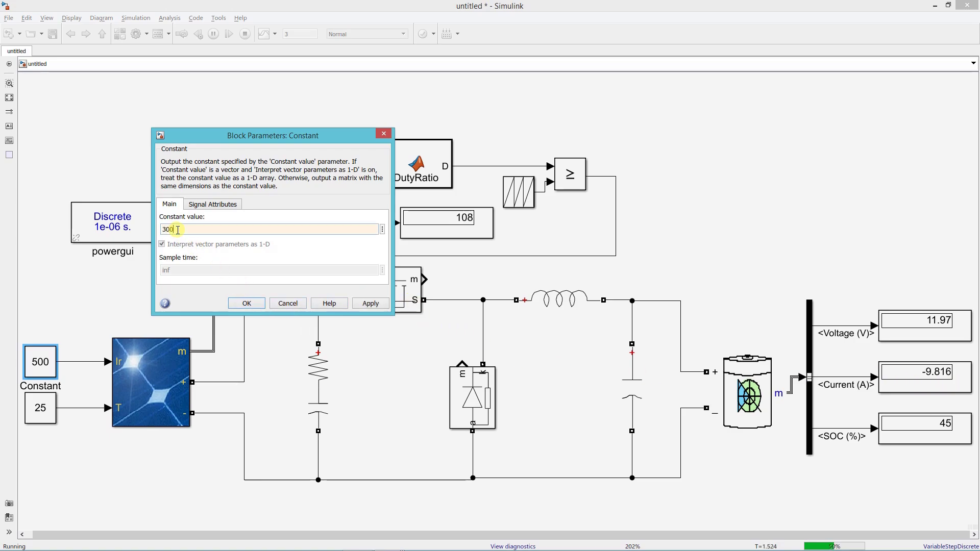
left_click(370, 304)
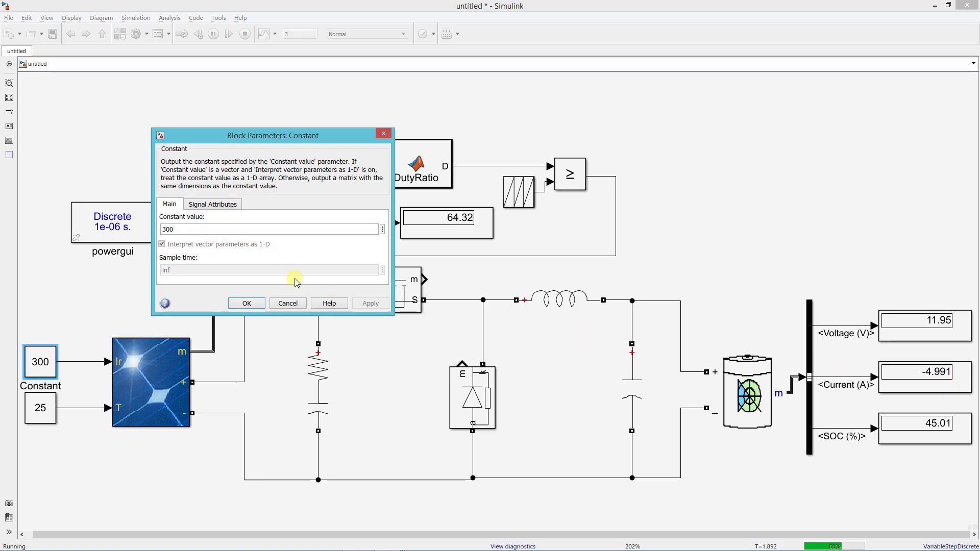
left_click(250, 304)
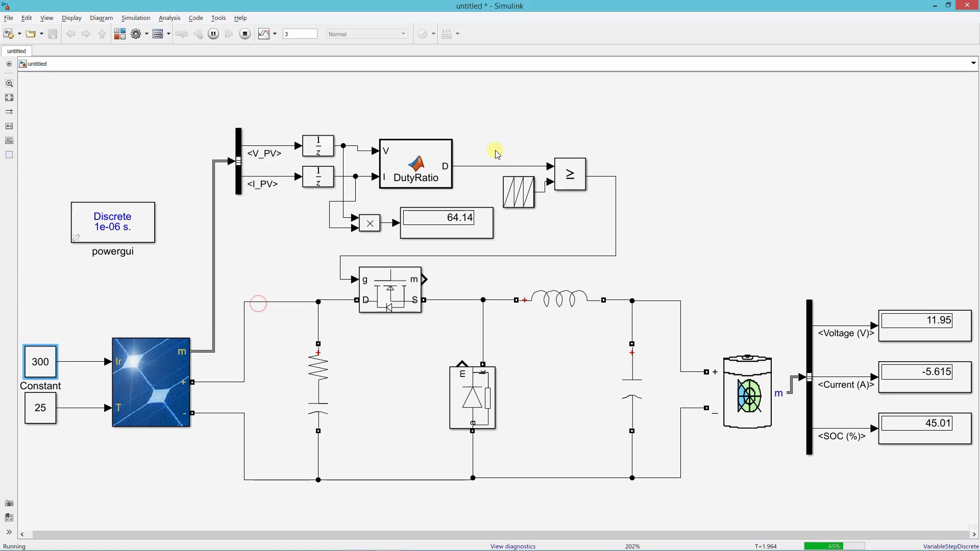
left_click(495, 130)
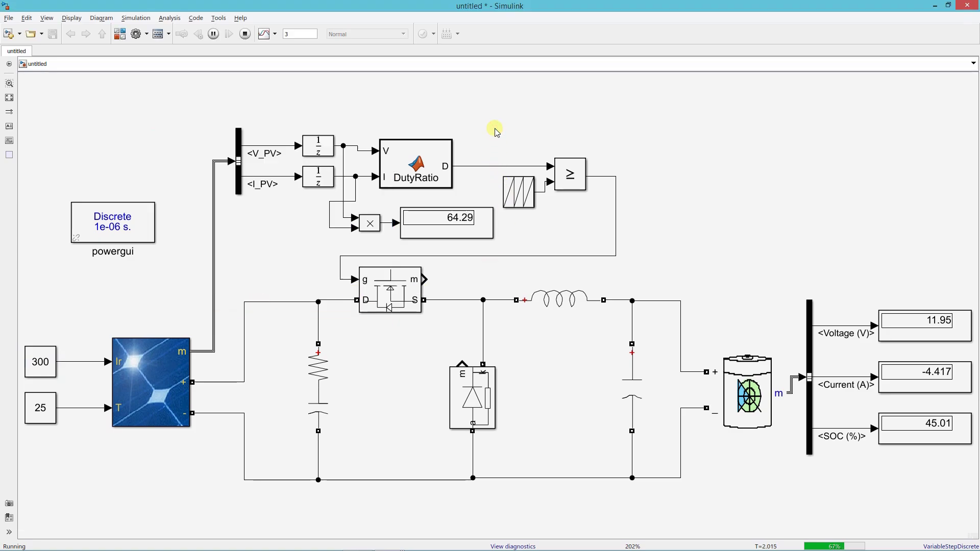